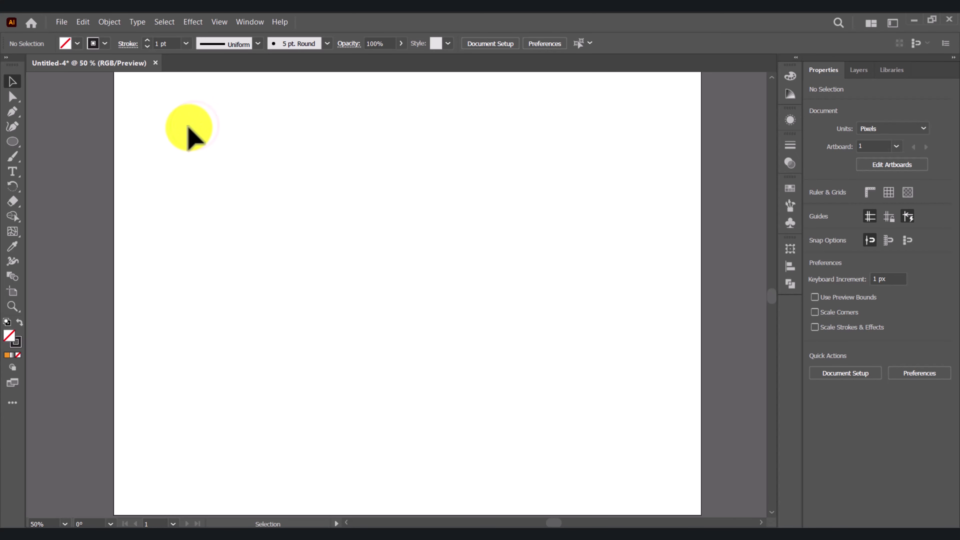
- Draw a circle, copy it into a two-by-two overlapping cluster, and select all four
{"action": "left_click_drag", "start_coordinate": [12, 142], "coordinate": [61, 155]}
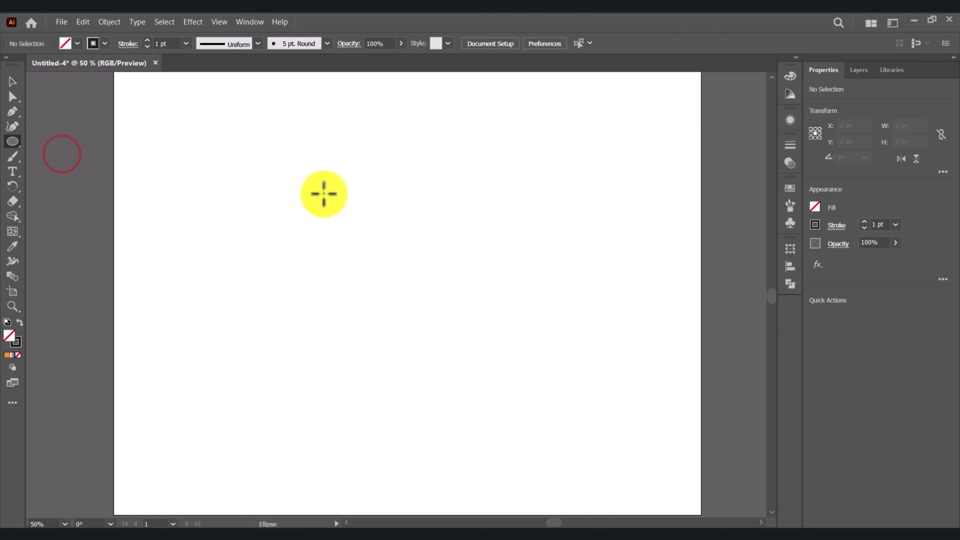
{"action": "mouse_move", "coordinate": [319, 194]}
{"action": "left_mouse_down"}
{"action": "mouse_move", "coordinate": [392, 279]}
{"action": "mouse_move", "coordinate": [414, 289]}
{"action": "left_mouse_up"}
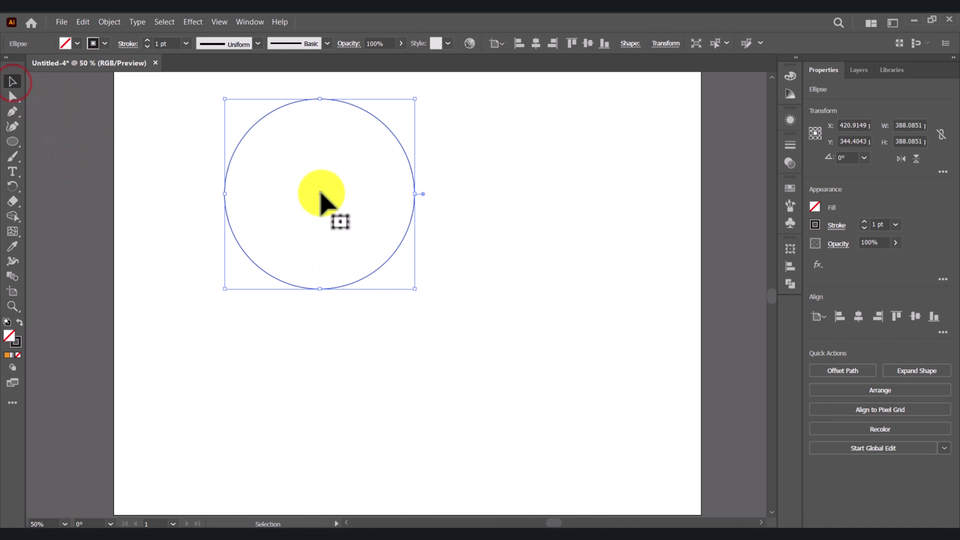
{"action": "mouse_move", "coordinate": [320, 194]}
{"action": "left_mouse_down"}
{"action": "mouse_move", "coordinate": [453, 204]}
{"action": "mouse_move", "coordinate": [461, 265]}
{"action": "mouse_move", "coordinate": [339, 281]}
{"action": "mouse_move", "coordinate": [313, 268]}
{"action": "mouse_move", "coordinate": [327, 289]}
{"action": "left_mouse_up"}
{"action": "left_click", "coordinate": [357, 415]}
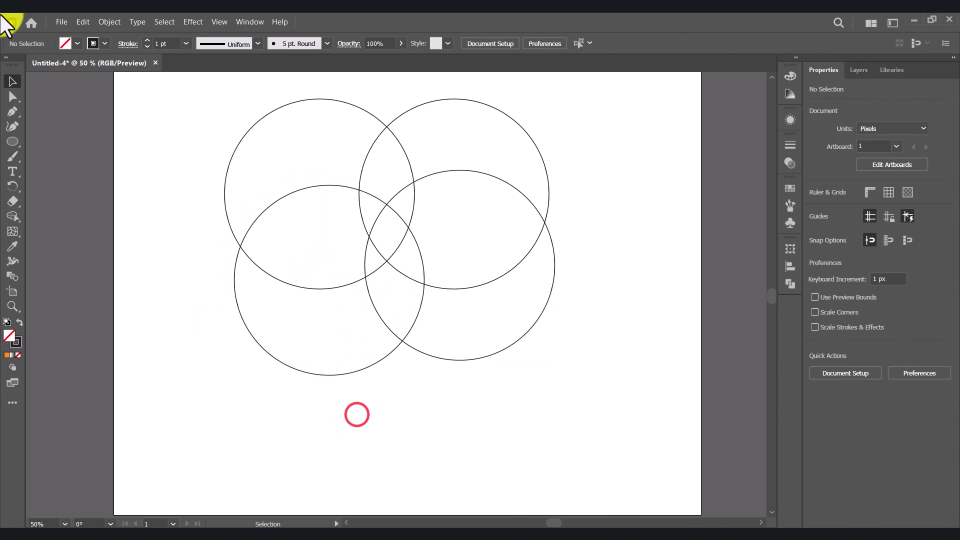
{"action": "left_click_drag", "start_coordinate": [193, 119], "coordinate": [574, 409]}
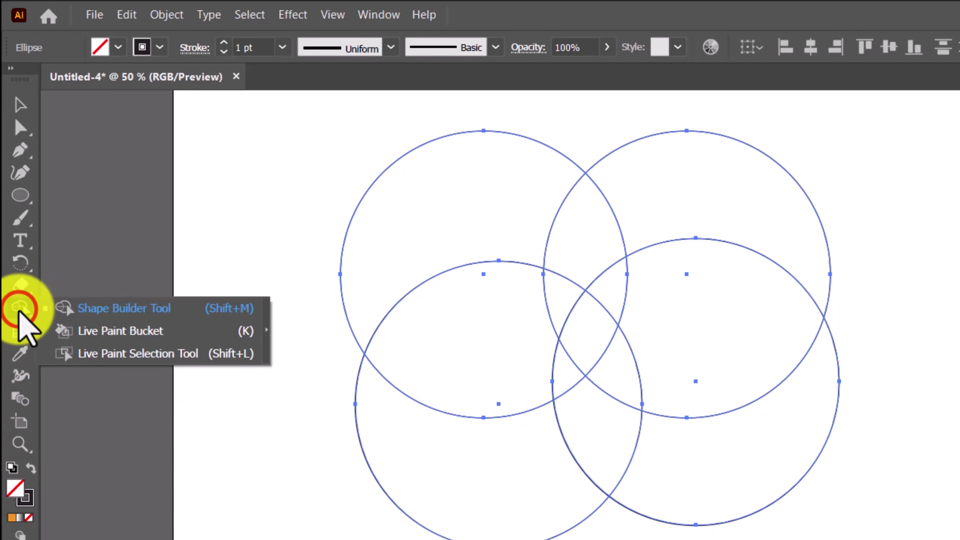
- With Shape Builder, fill the small central overlap black with no stroke
{"action": "left_click_drag", "start_coordinate": [14, 217], "coordinate": [69, 218]}
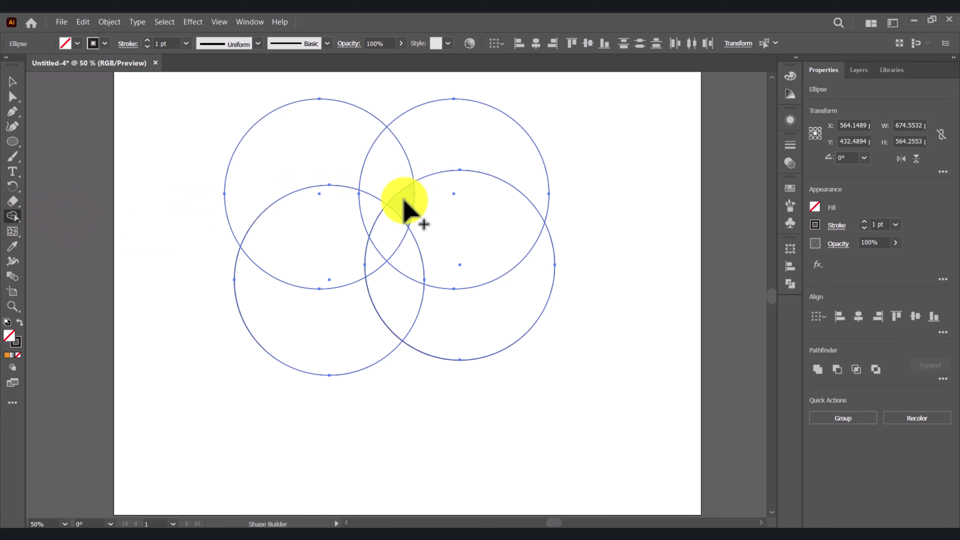
{"action": "left_click_drag", "start_coordinate": [406, 208], "coordinate": [393, 180]}
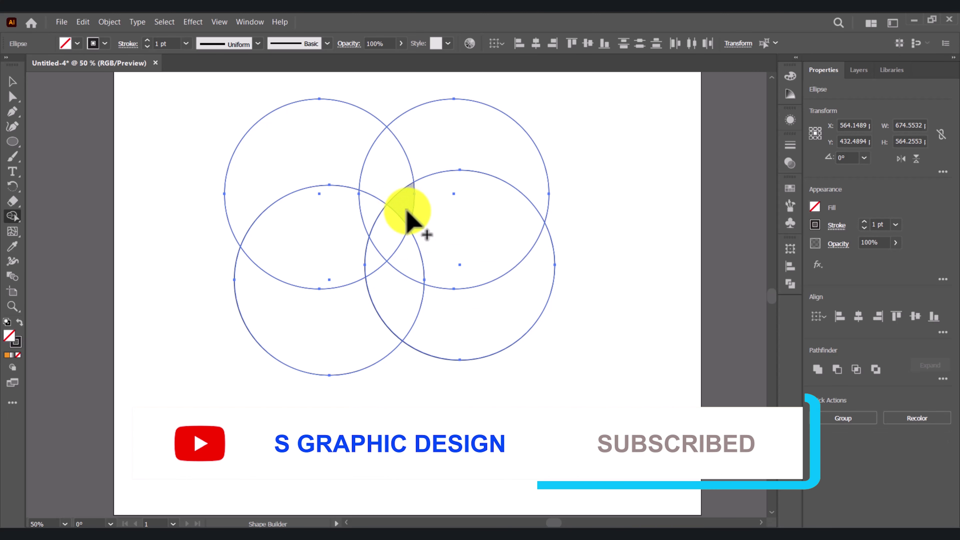
{"action": "left_click", "coordinate": [407, 208]}
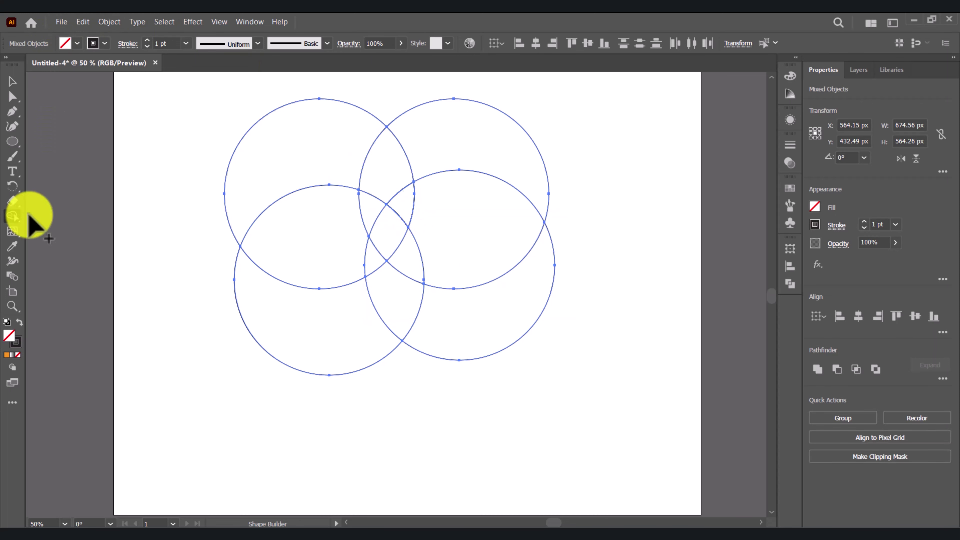
{"action": "left_click", "coordinate": [19, 323]}
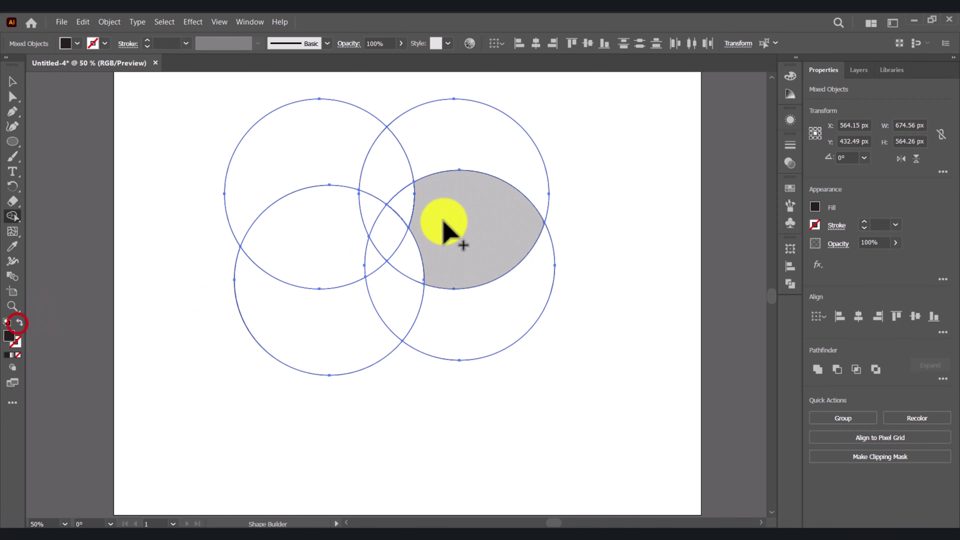
{"action": "left_click", "coordinate": [404, 204]}
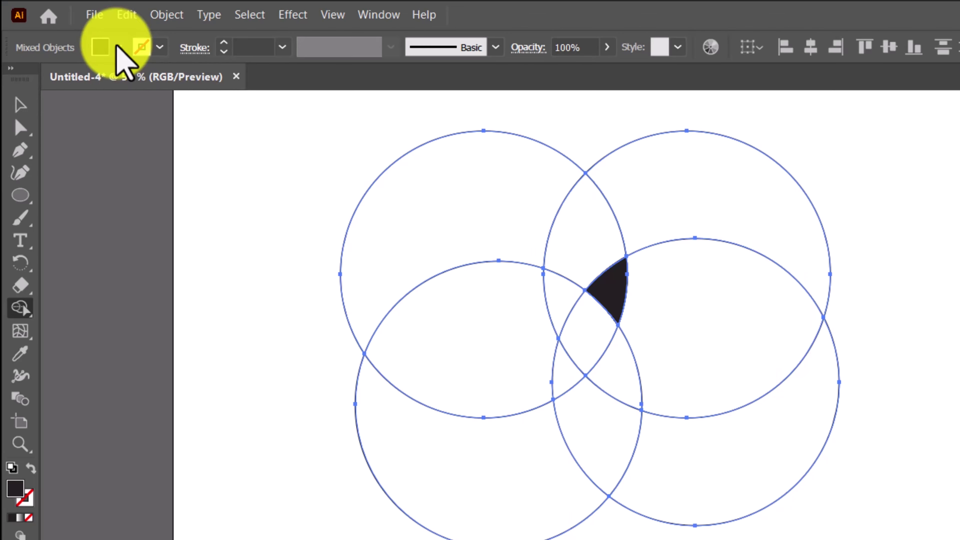
- Fill the upper overlap region of the circles dark grey
{"action": "left_click", "coordinate": [77, 43]}
{"action": "left_click", "coordinate": [54, 136]}
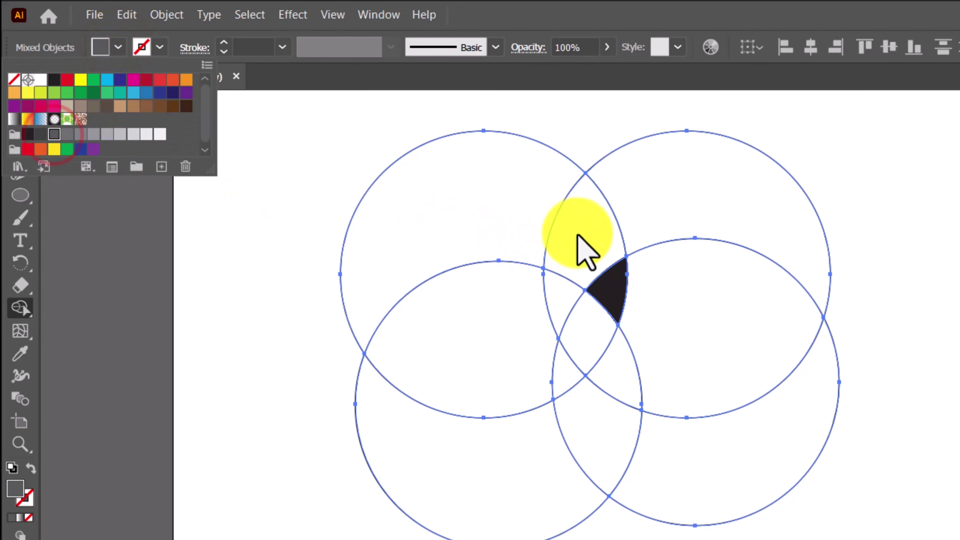
{"action": "left_click", "coordinate": [574, 231]}
{"action": "left_click", "coordinate": [379, 172]}
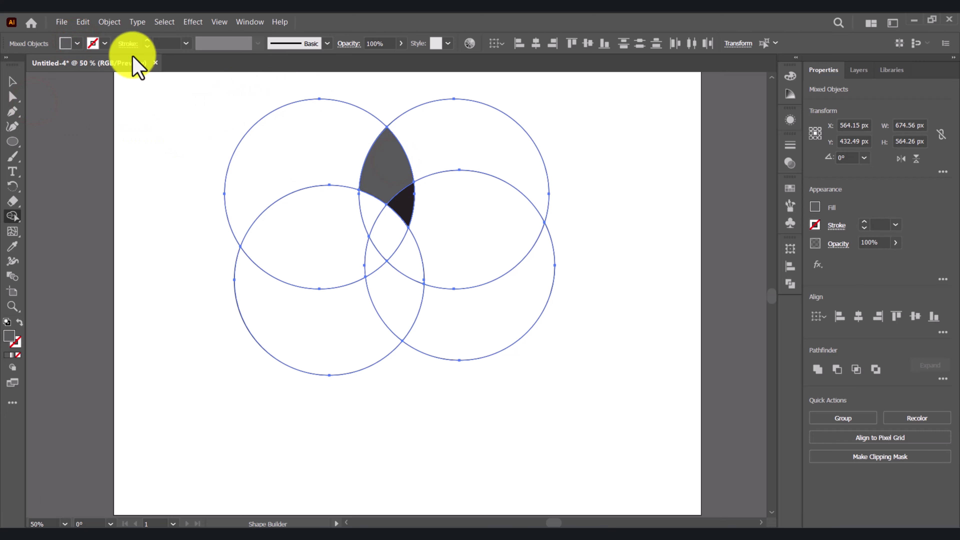
- Fill the small left overlap region light grey and deselect everything
{"action": "left_click", "coordinate": [77, 43]}
{"action": "left_click", "coordinate": [81, 133]}
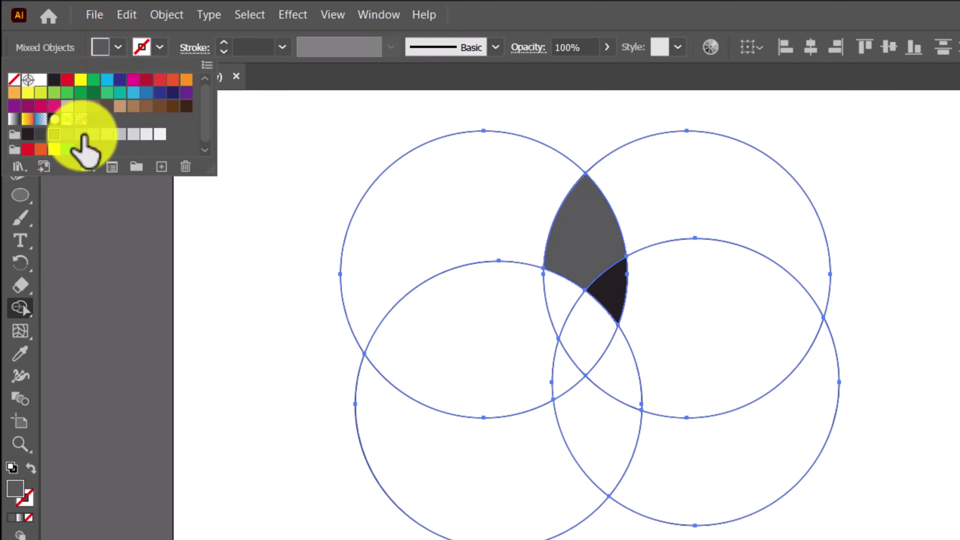
{"action": "left_click", "coordinate": [564, 300]}
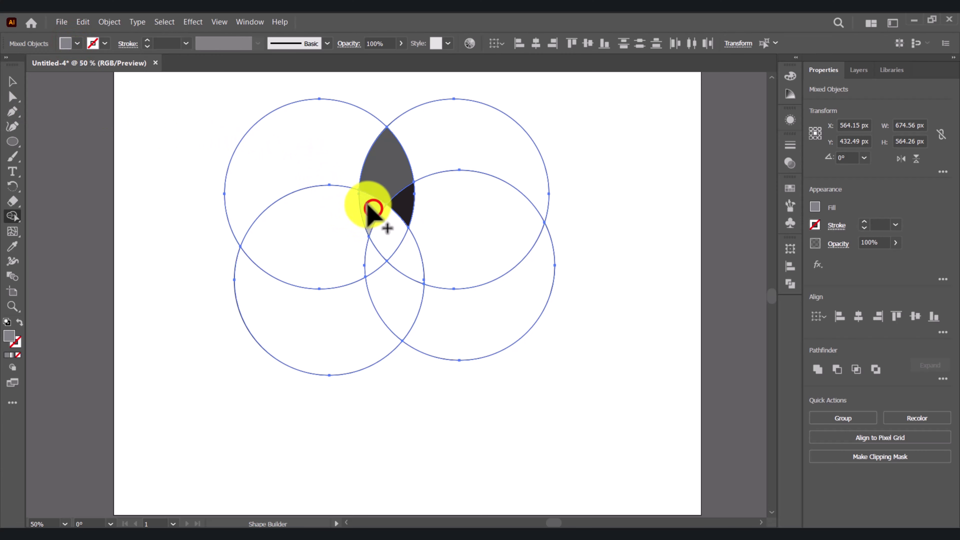
{"action": "left_click", "coordinate": [366, 210]}
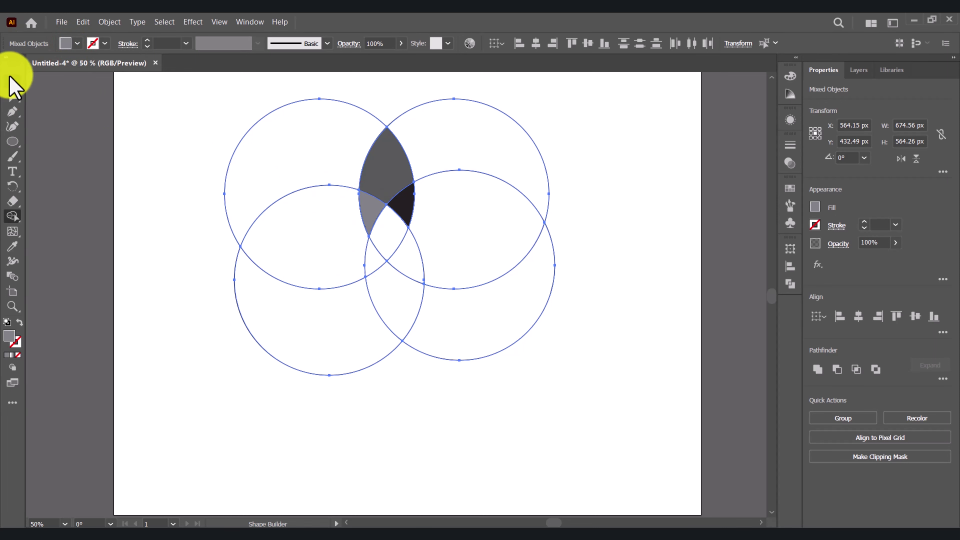
{"action": "left_click", "coordinate": [11, 81]}
{"action": "left_click", "coordinate": [182, 208]}
- Move the petal pieces aside and delete the four circles
{"action": "left_click", "coordinate": [398, 166]}
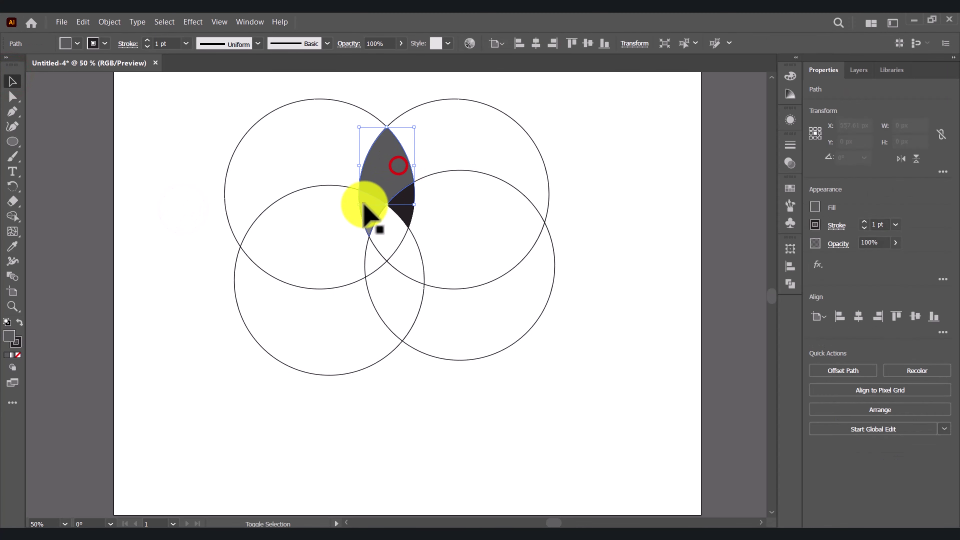
{"action": "left_click", "coordinate": [367, 214], "text": "shift"}
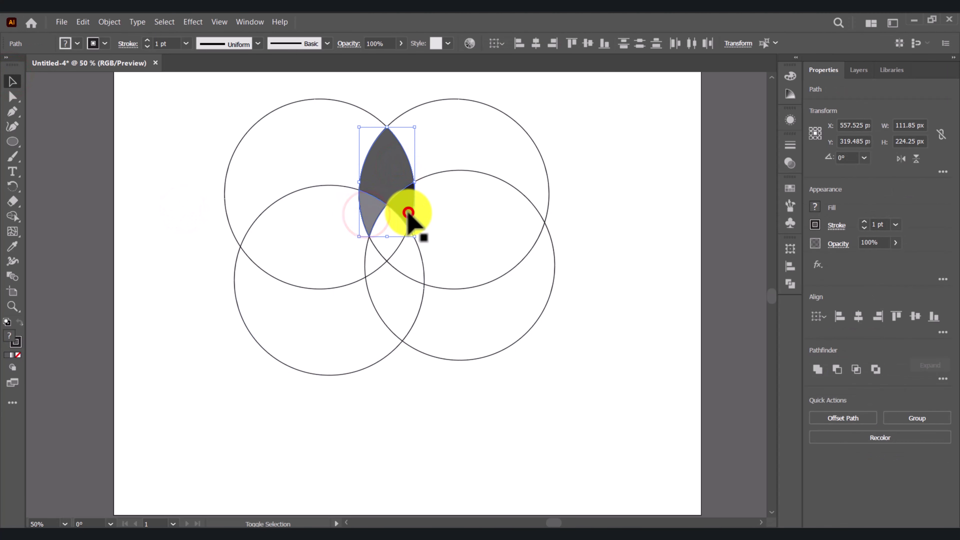
{"action": "left_click_drag", "start_coordinate": [406, 214], "coordinate": [657, 250]}
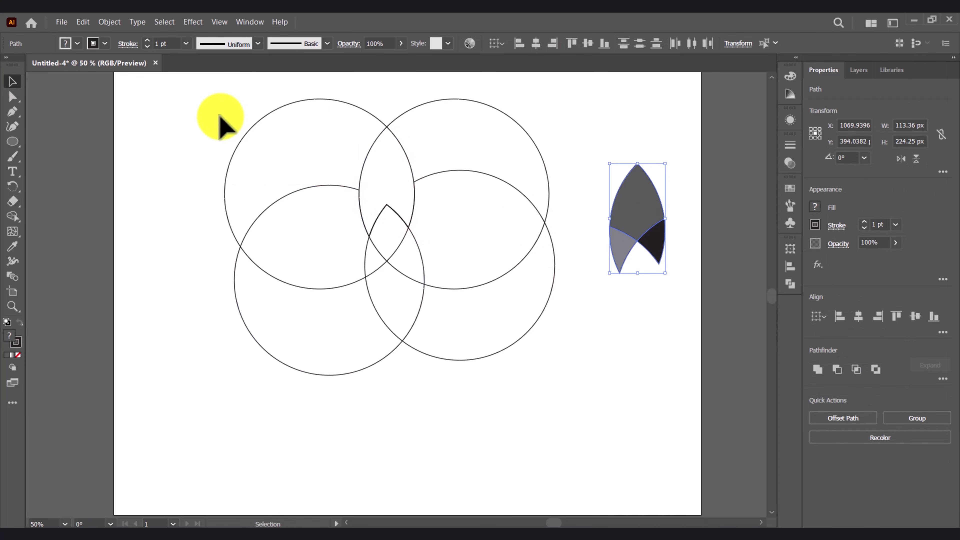
{"action": "left_click_drag", "start_coordinate": [174, 100], "coordinate": [582, 395]}
{"action": "key", "text": "Delete"}
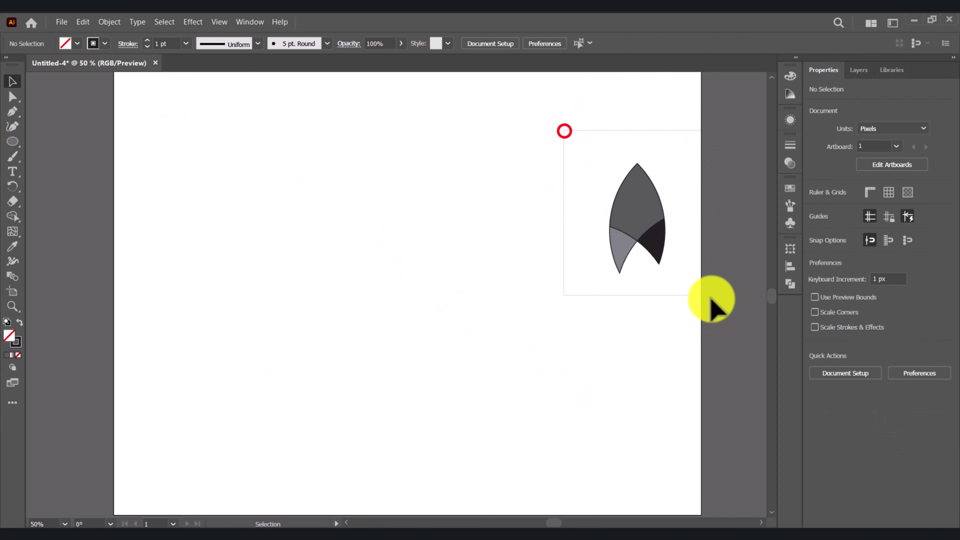
- Select the three petal pieces and set their stroke to None
{"action": "mouse_move", "coordinate": [564, 131]}
{"action": "left_mouse_down"}
{"action": "mouse_move", "coordinate": [643, 238]}
{"action": "mouse_move", "coordinate": [386, 219]}
{"action": "left_mouse_up"}
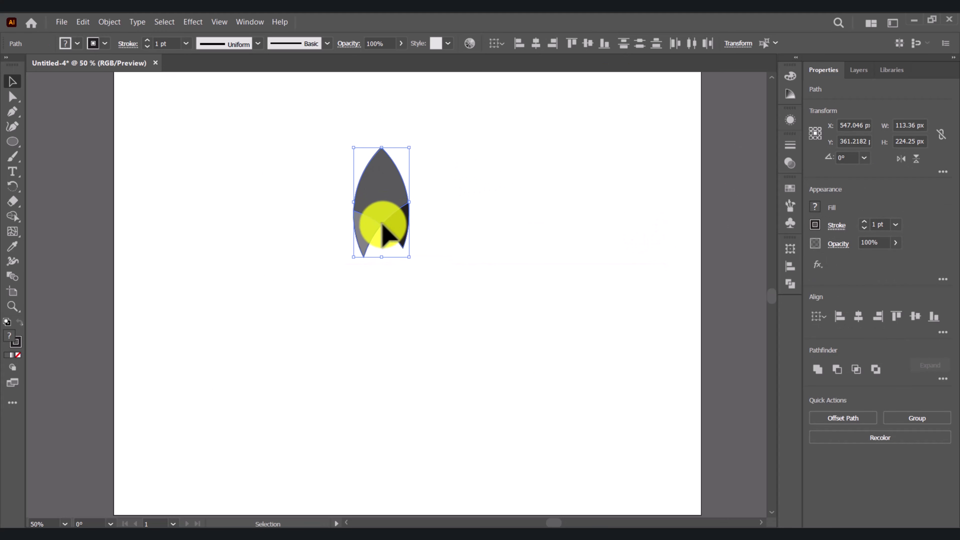
{"action": "left_click", "coordinate": [377, 281]}
{"action": "left_click", "coordinate": [377, 193]}
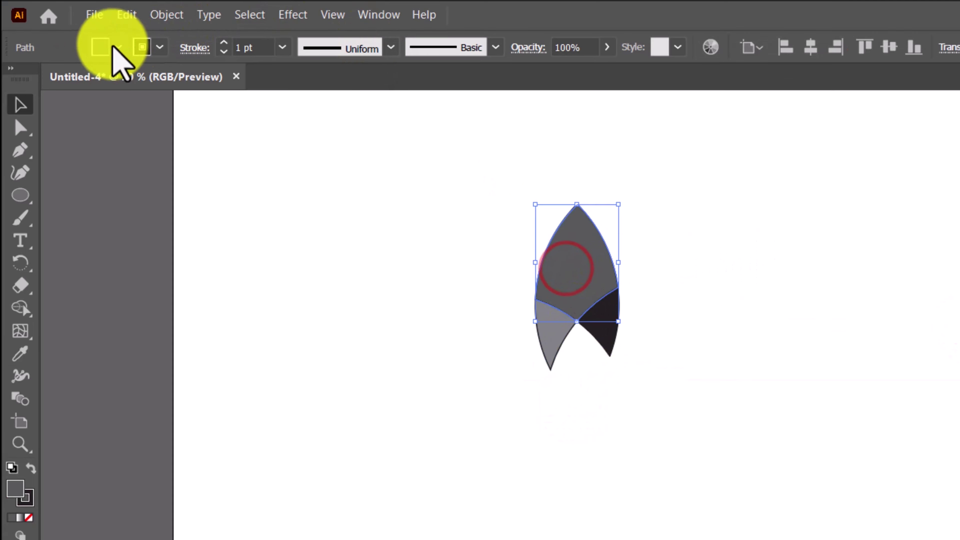
{"action": "left_click", "coordinate": [405, 229]}
{"action": "left_click_drag", "start_coordinate": [401, 192], "coordinate": [735, 443]}
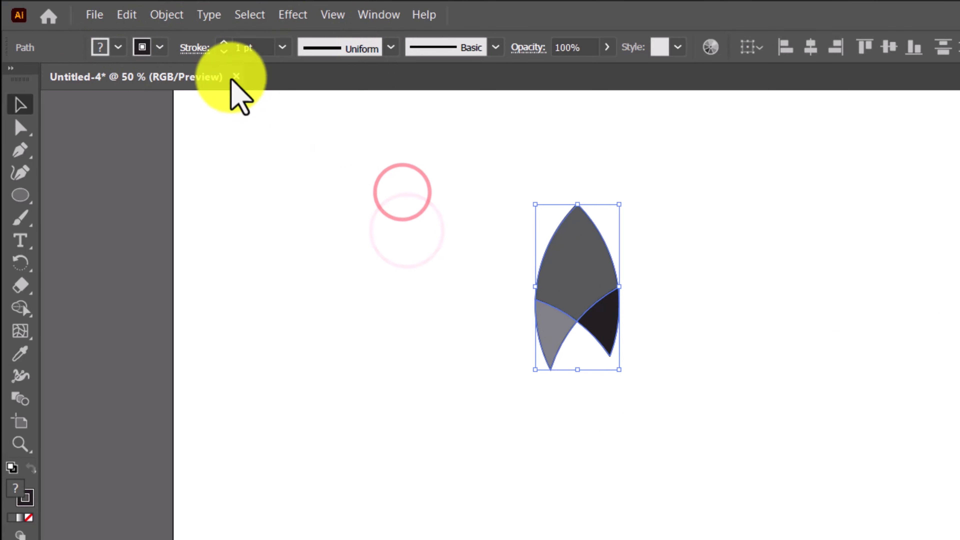
{"action": "left_click", "coordinate": [159, 47]}
{"action": "left_click", "coordinate": [14, 79]}
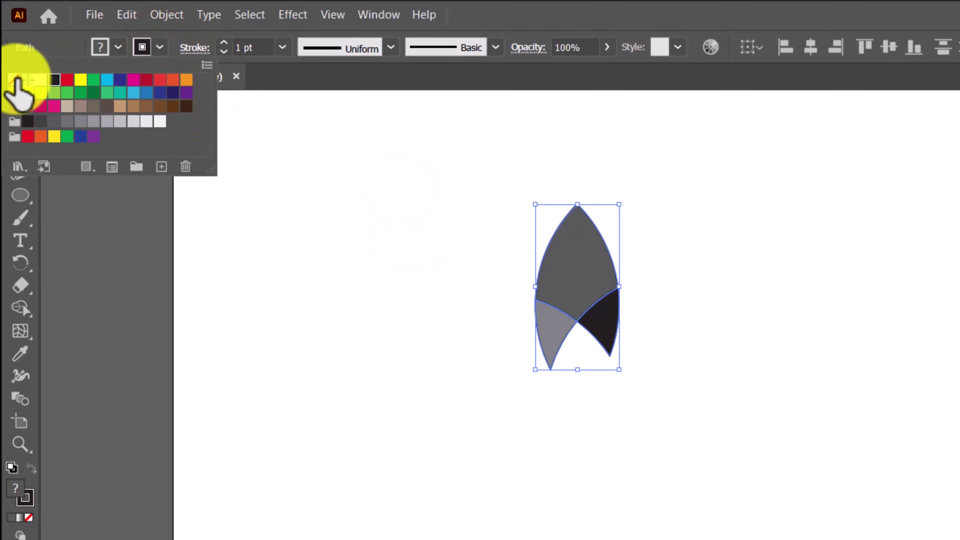
{"action": "left_click", "coordinate": [252, 251]}
{"action": "left_click", "coordinate": [286, 282]}
- Fill the top petal piece orange
{"action": "left_click", "coordinate": [582, 258]}
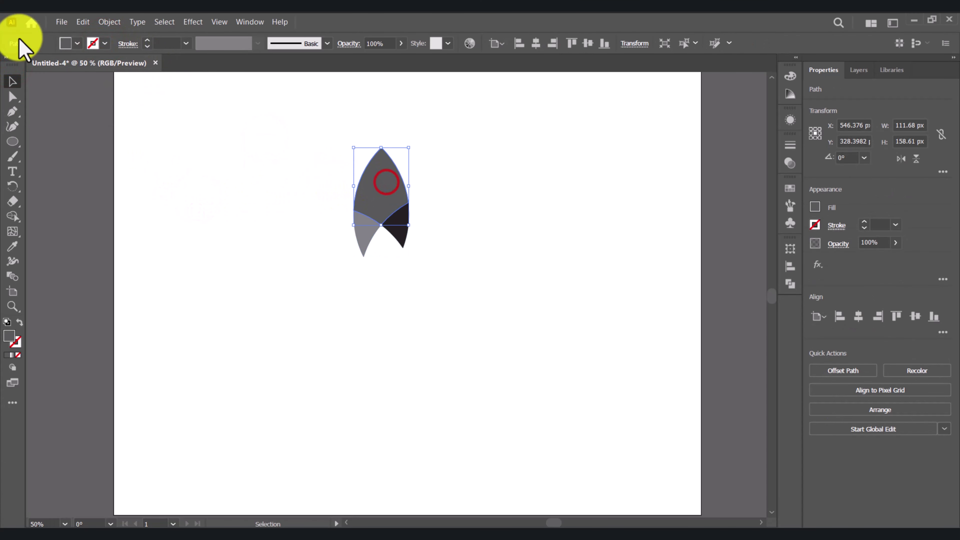
{"action": "left_click", "coordinate": [112, 45]}
{"action": "left_click", "coordinate": [185, 78]}
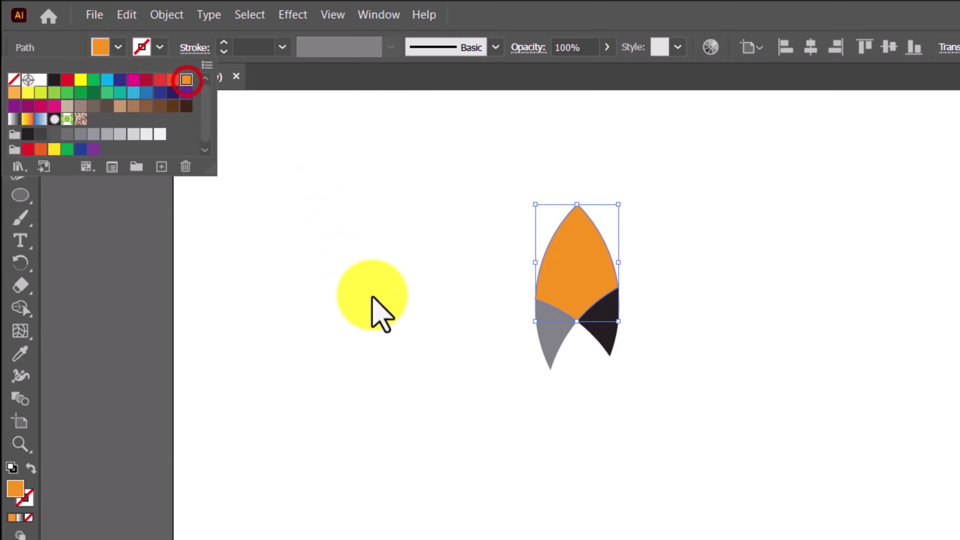
{"action": "left_click", "coordinate": [374, 306]}
- Make the lower-left piece yellow (247, 214, 29) by raising its G value
{"action": "left_click", "coordinate": [366, 225]}
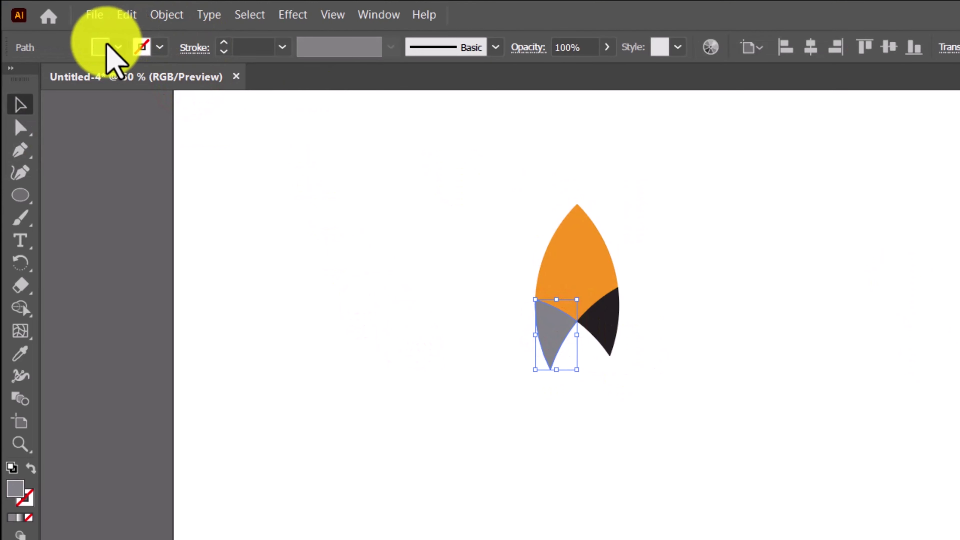
{"action": "left_click", "coordinate": [67, 42]}
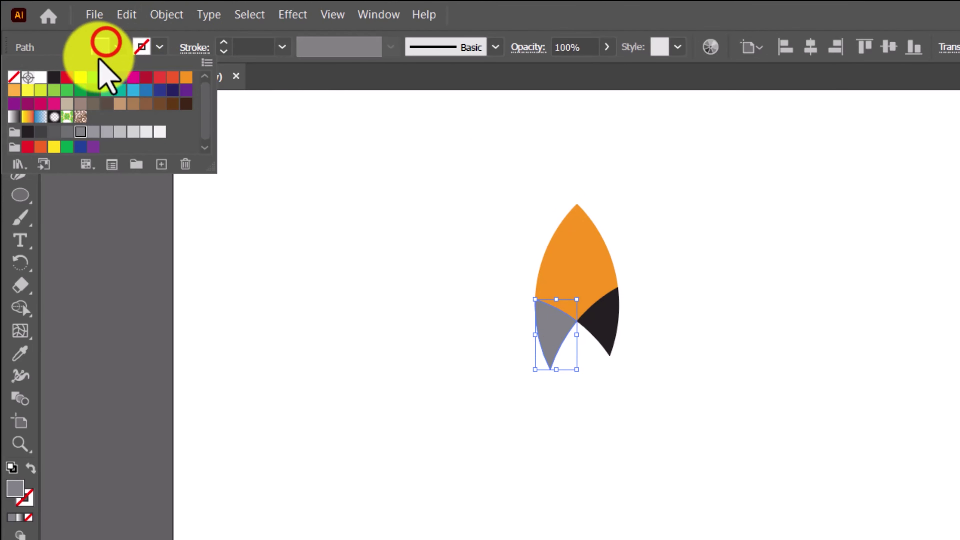
{"action": "left_click", "coordinate": [172, 78]}
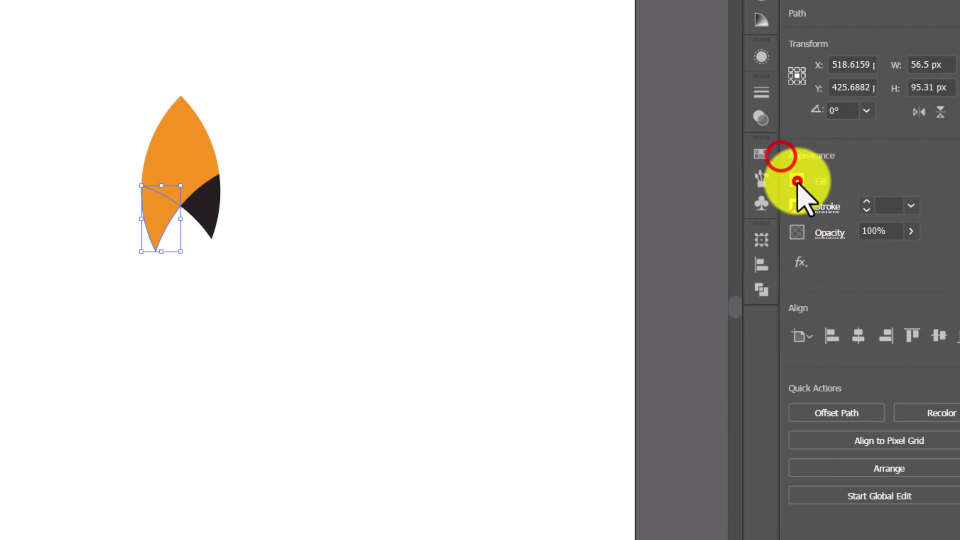
{"action": "left_click", "coordinate": [798, 181]}
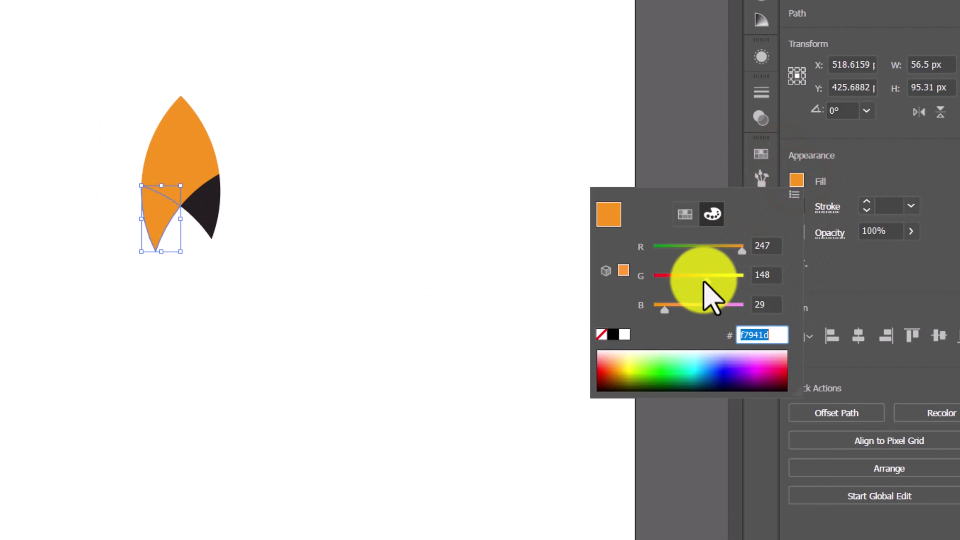
{"action": "left_click_drag", "start_coordinate": [712, 281], "coordinate": [727, 283]}
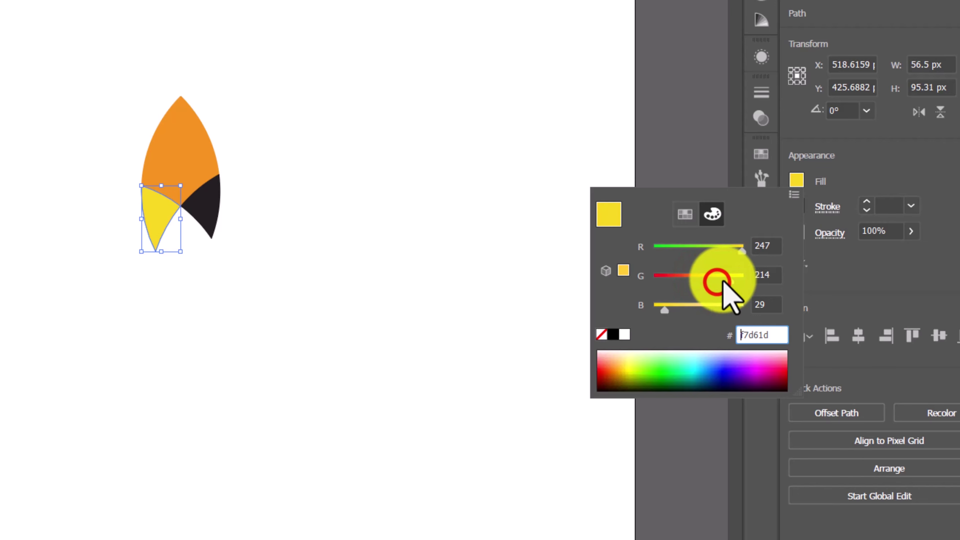
{"action": "left_click", "coordinate": [380, 333]}
- Eyedropper the yellow fill onto the dark wedge piece
{"action": "left_click", "coordinate": [398, 226]}
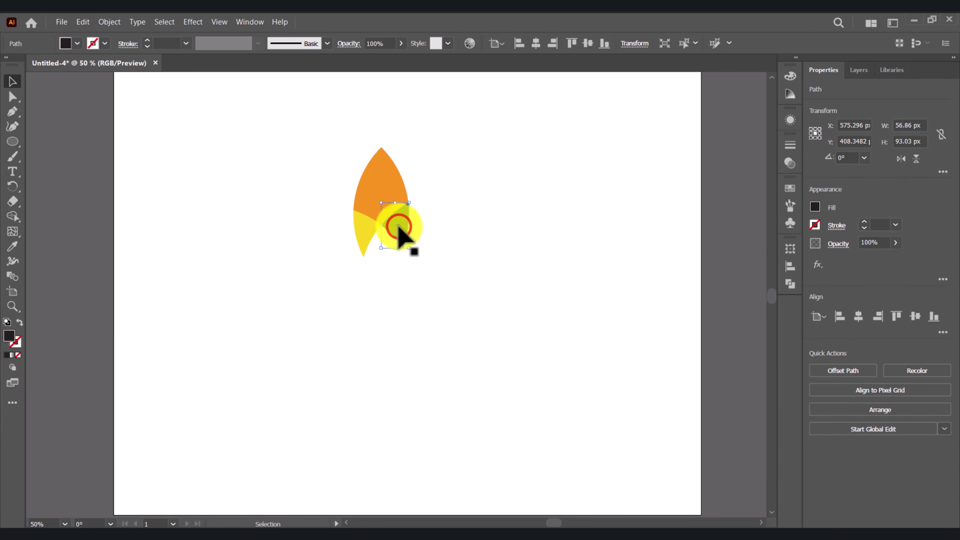
{"action": "key", "text": "i"}
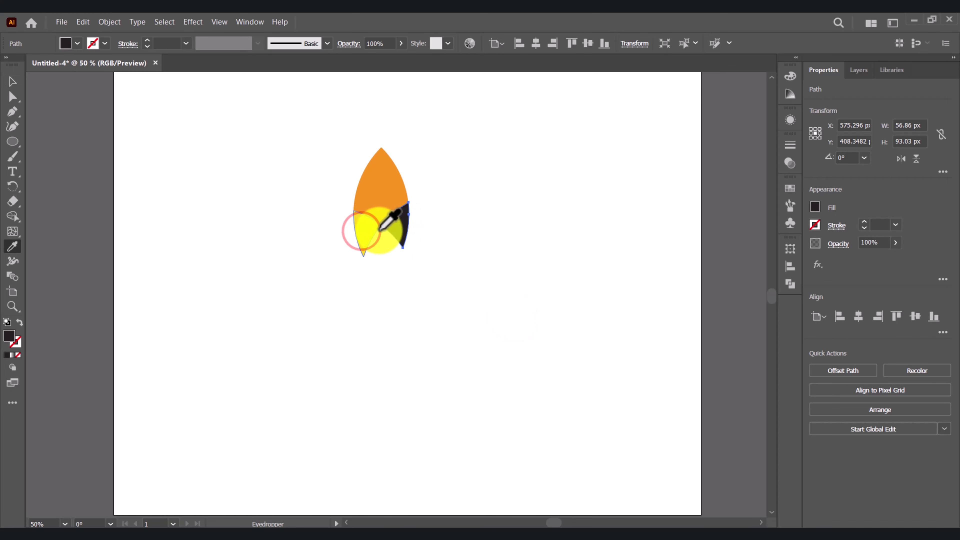
{"action": "key", "text": "i"}
{"action": "left_click", "coordinate": [12, 95]}
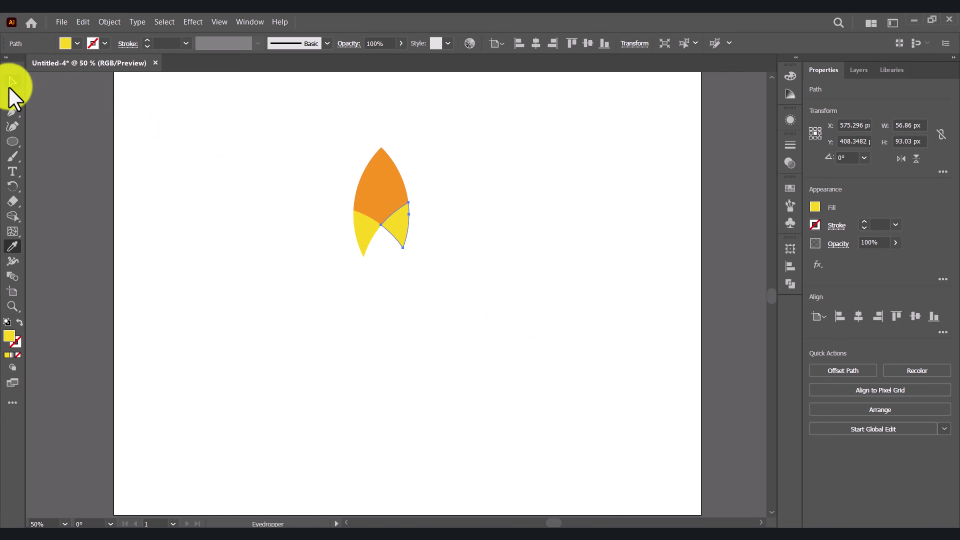
{"action": "left_click", "coordinate": [344, 298]}
- Unite all three leaf pieces in Pathfinder into one yellow petal and reselect it
{"action": "left_click_drag", "start_coordinate": [251, 90], "coordinate": [488, 333]}
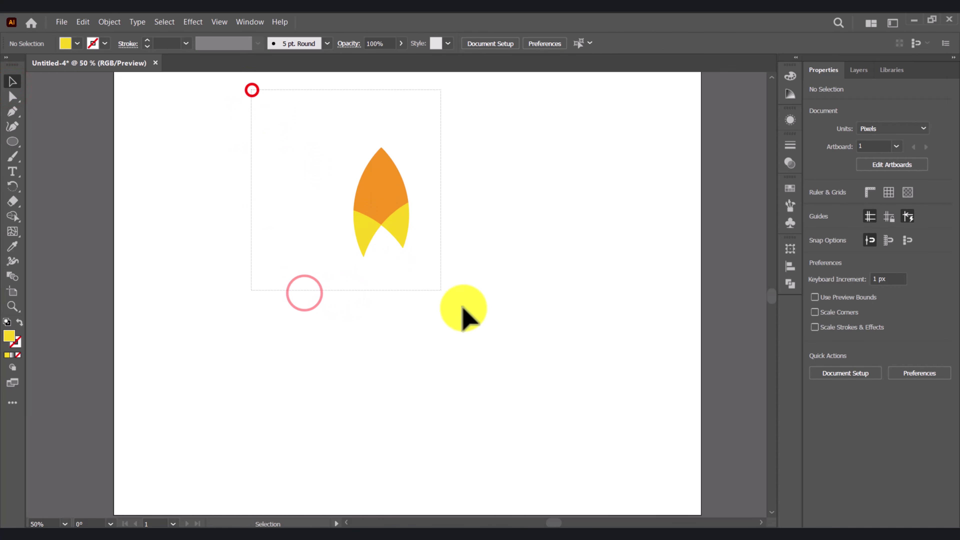
{"action": "left_click", "coordinate": [814, 372]}
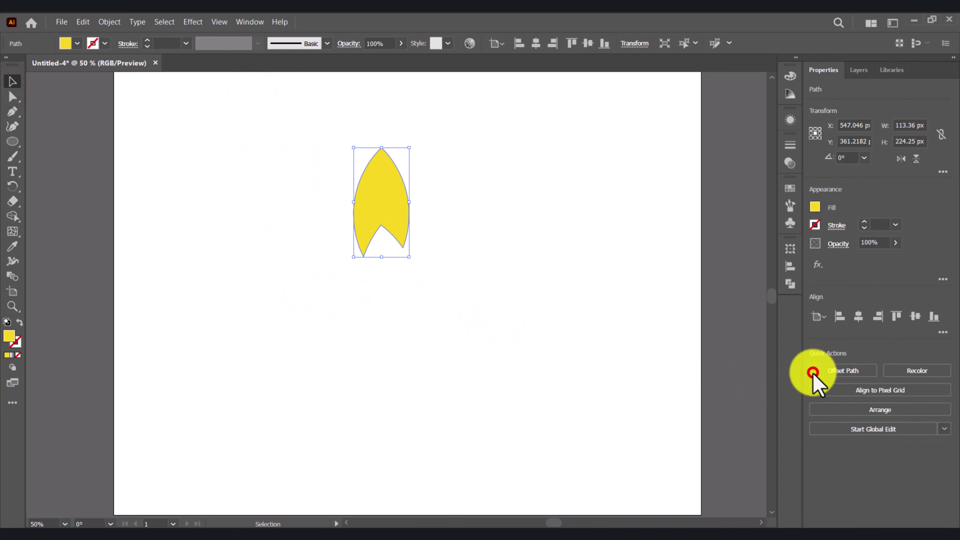
{"action": "left_click", "coordinate": [534, 351]}
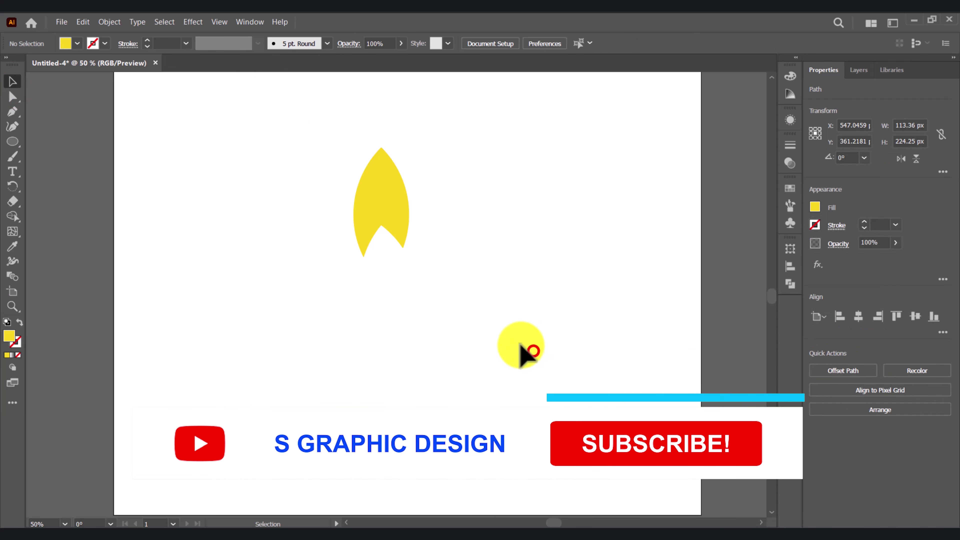
{"action": "left_click", "coordinate": [390, 206]}
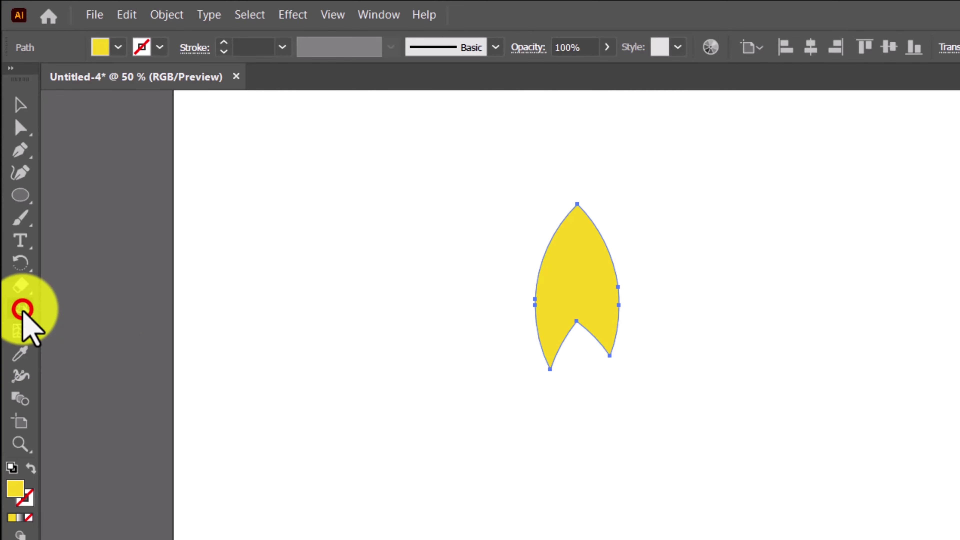
{"action": "left_click", "coordinate": [22, 309]}
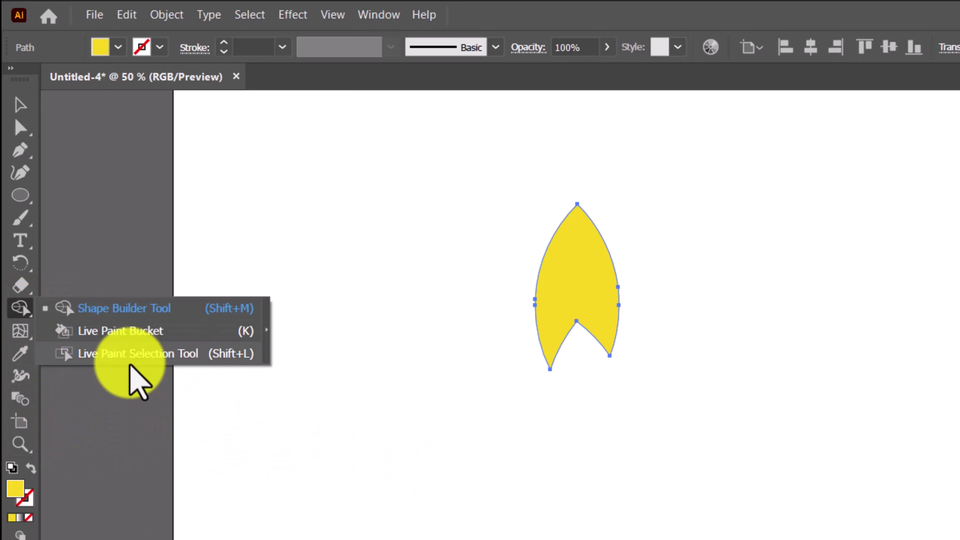
- Rotate 60° copies of the petal around a point below it, repeating to six petals
{"action": "left_click", "coordinate": [26, 262]}
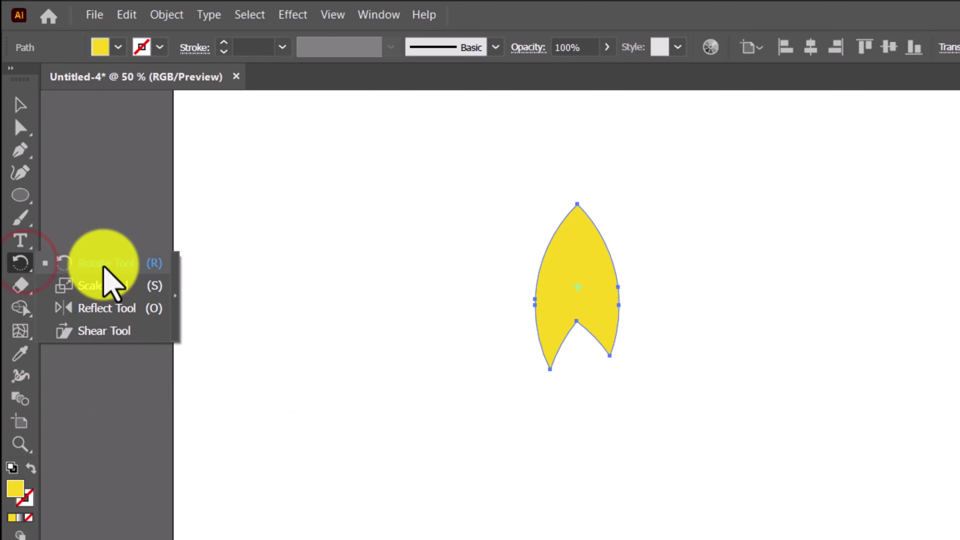
{"action": "left_click", "coordinate": [103, 261]}
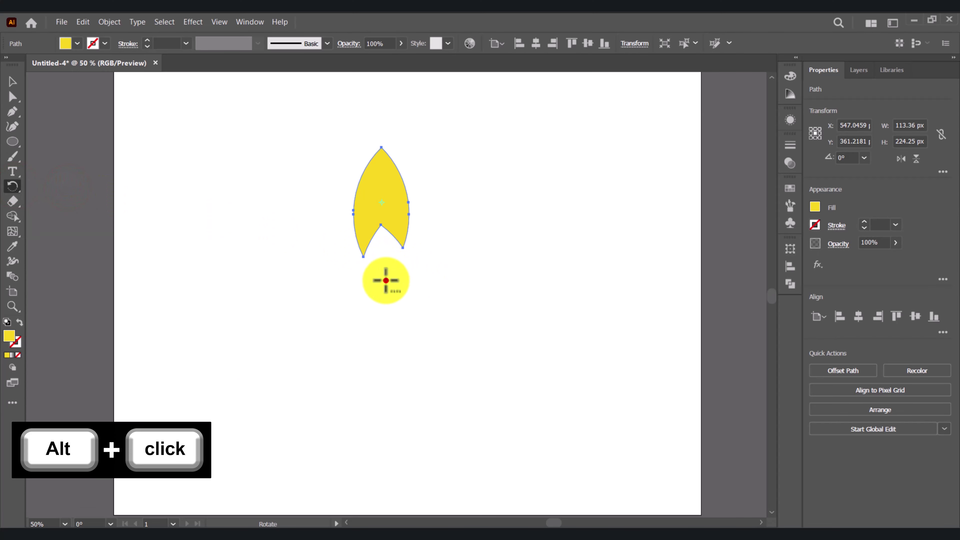
{"action": "left_click", "coordinate": [386, 280], "text": "alt"}
{"action": "left_click", "coordinate": [117, 415]}
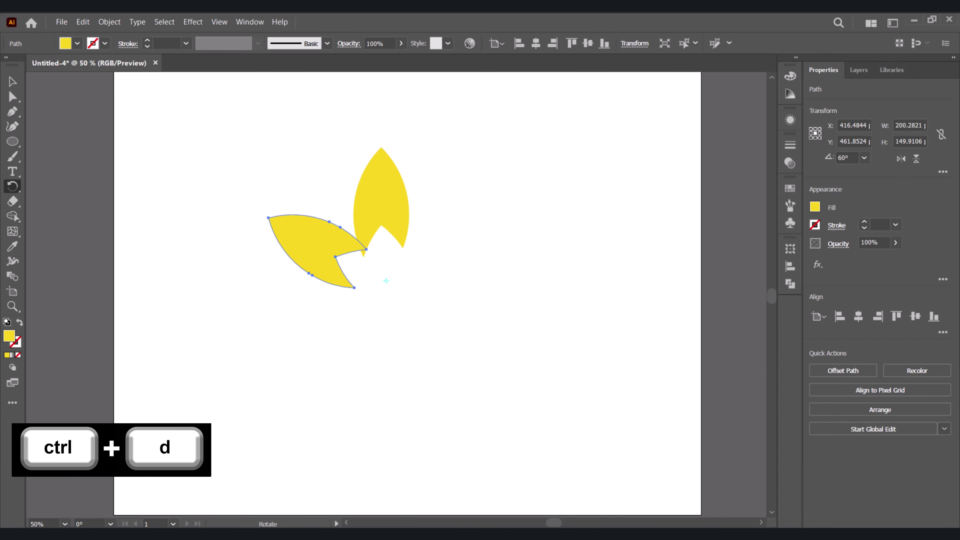
{"action": "key", "text": "ctrl+d"}
{"action": "key", "text": "ctrl+d"}
{"action": "key", "text": "ctrl+d"}
{"action": "key", "text": "ctrl+d"}
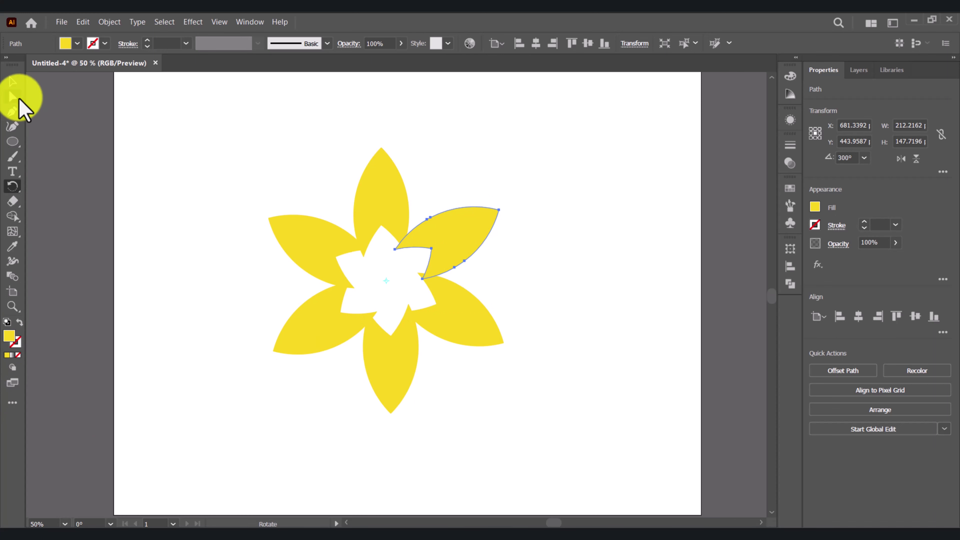
- Select all six petals and Unite them into one compound shape in Pathfinder
{"action": "left_click", "coordinate": [232, 161]}
{"action": "left_click_drag", "start_coordinate": [201, 163], "coordinate": [635, 435]}
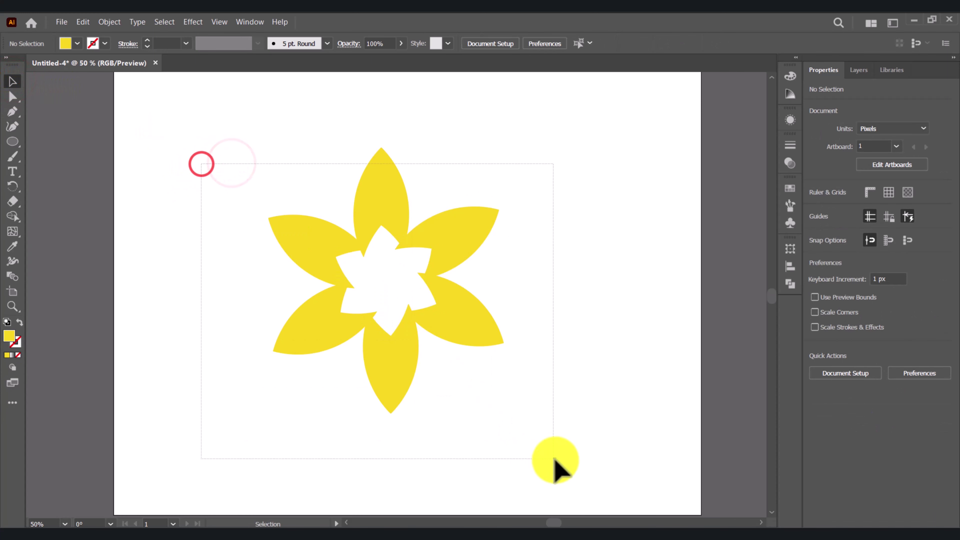
{"action": "left_click", "coordinate": [818, 370]}
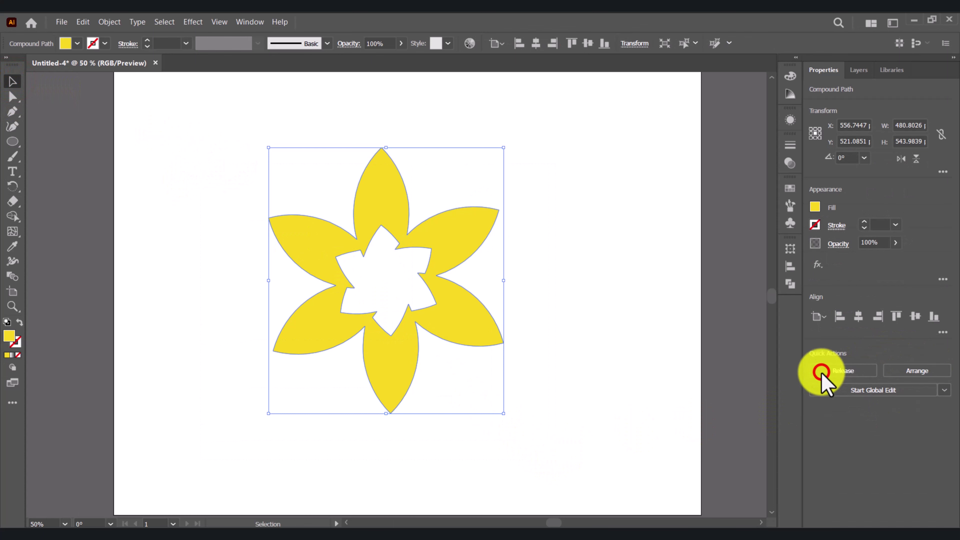
{"action": "left_click", "coordinate": [355, 431]}
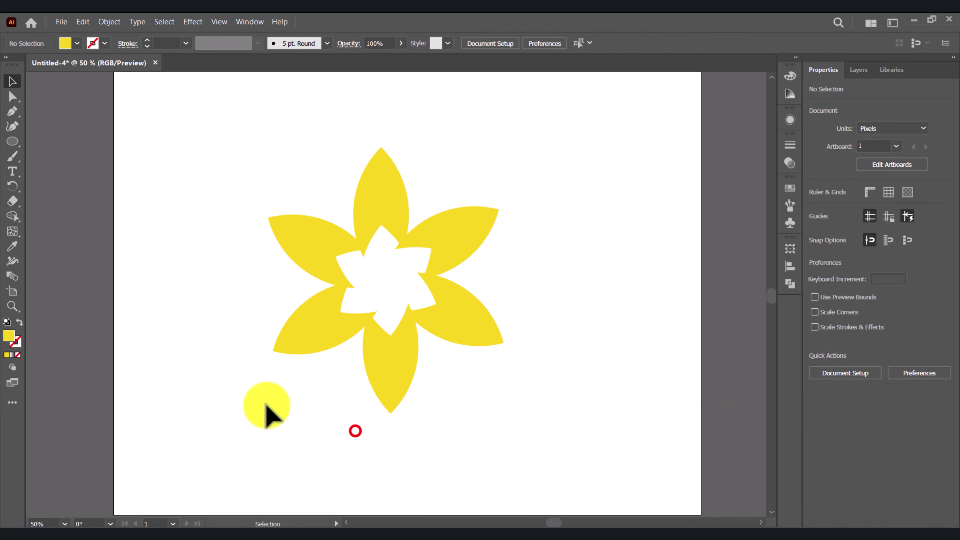
{"action": "left_click", "coordinate": [13, 141]}
{"action": "left_click", "coordinate": [66, 154]}
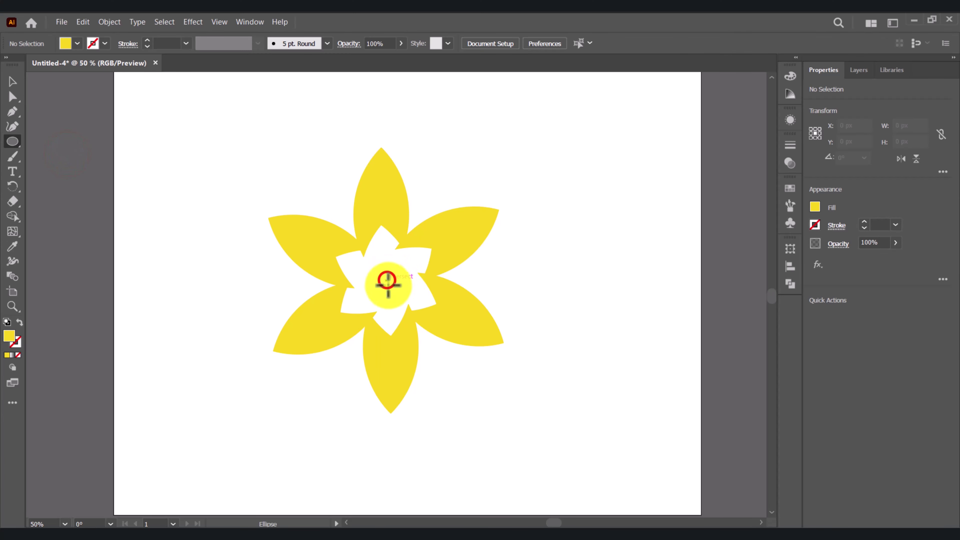
- Draw an orange-red circle at the flower's centre, then select it with the flower
{"action": "left_click_drag", "start_coordinate": [403, 301], "coordinate": [407, 307]}
{"action": "left_click", "coordinate": [77, 44]}
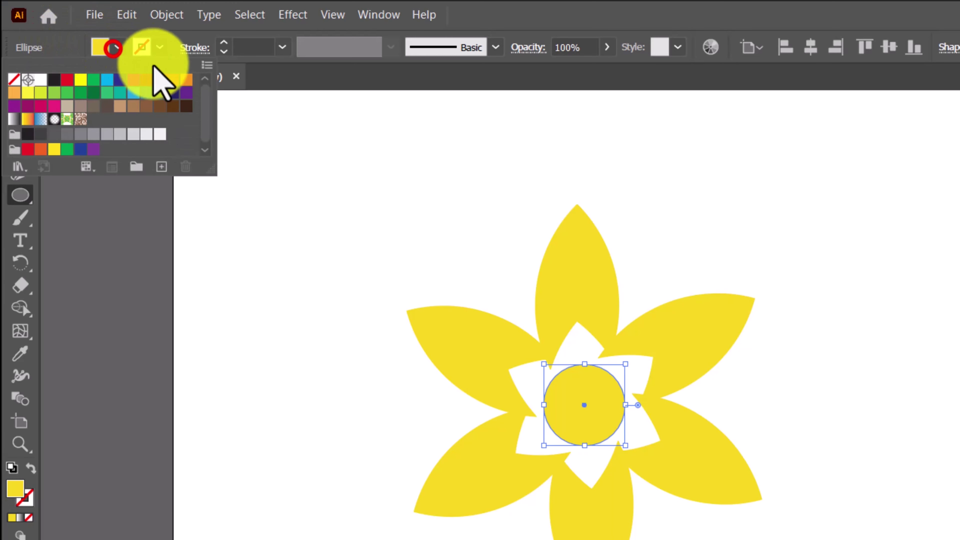
{"action": "left_click", "coordinate": [174, 82]}
{"action": "left_click", "coordinate": [365, 19]}
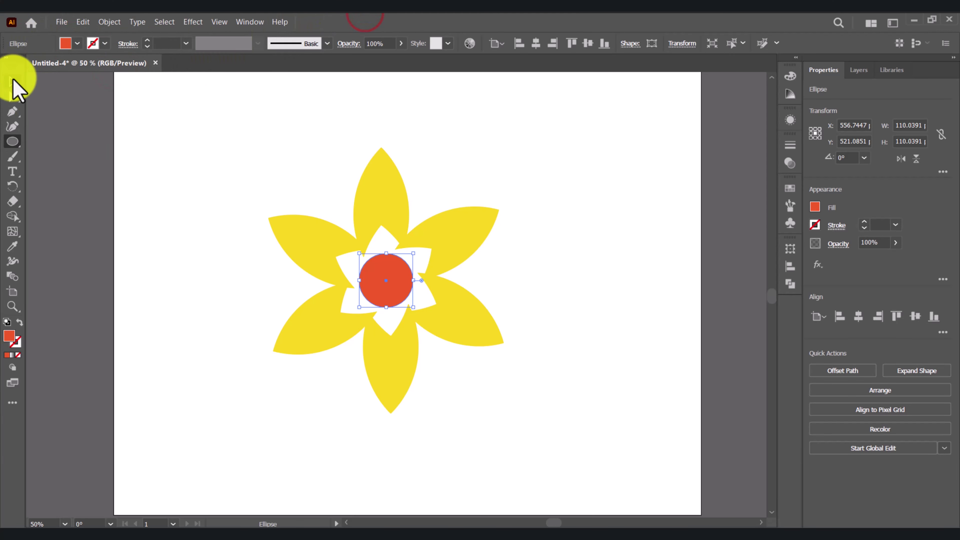
{"action": "left_click", "coordinate": [12, 81]}
{"action": "left_click", "coordinate": [230, 237]}
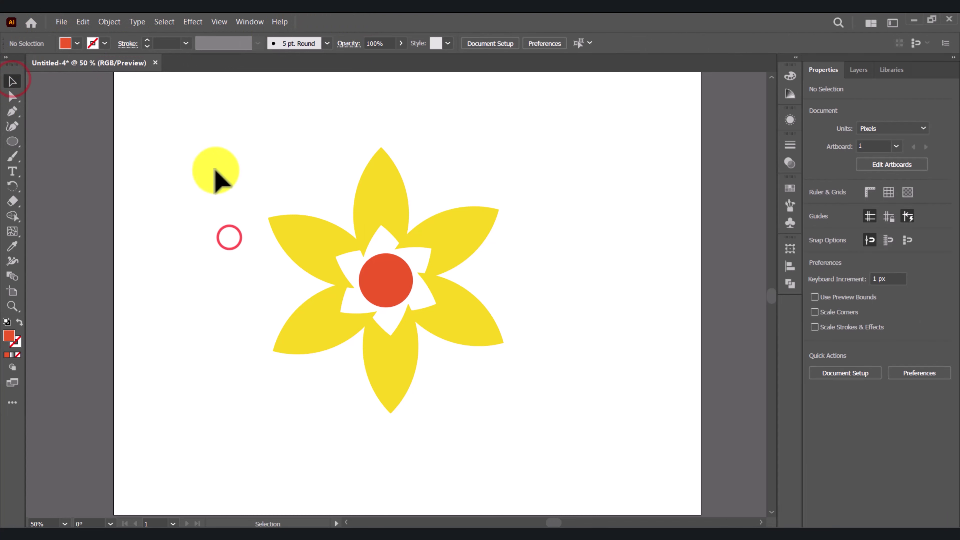
{"action": "left_click_drag", "start_coordinate": [214, 167], "coordinate": [558, 446]}
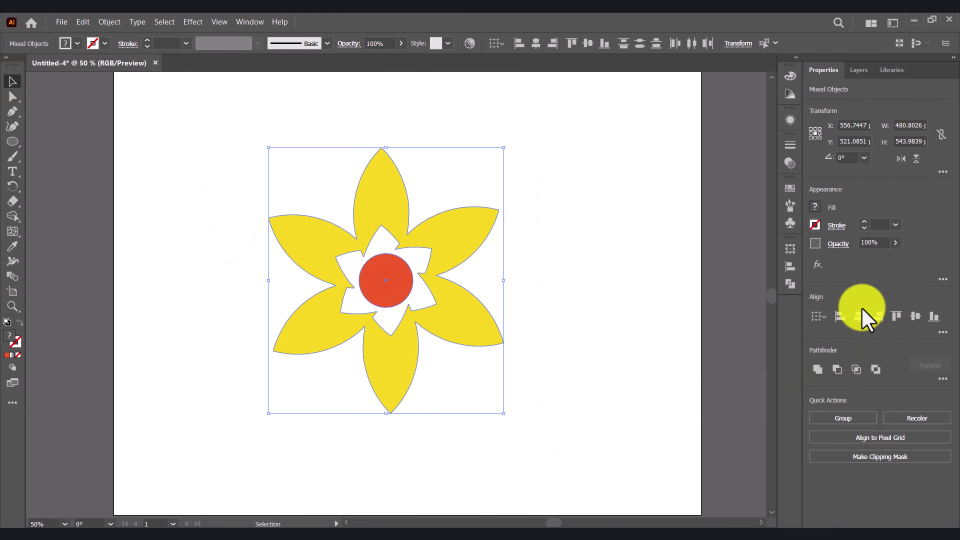
- Blend the flower and centre circle with Object > Blend > Make
{"action": "left_click", "coordinate": [915, 317]}
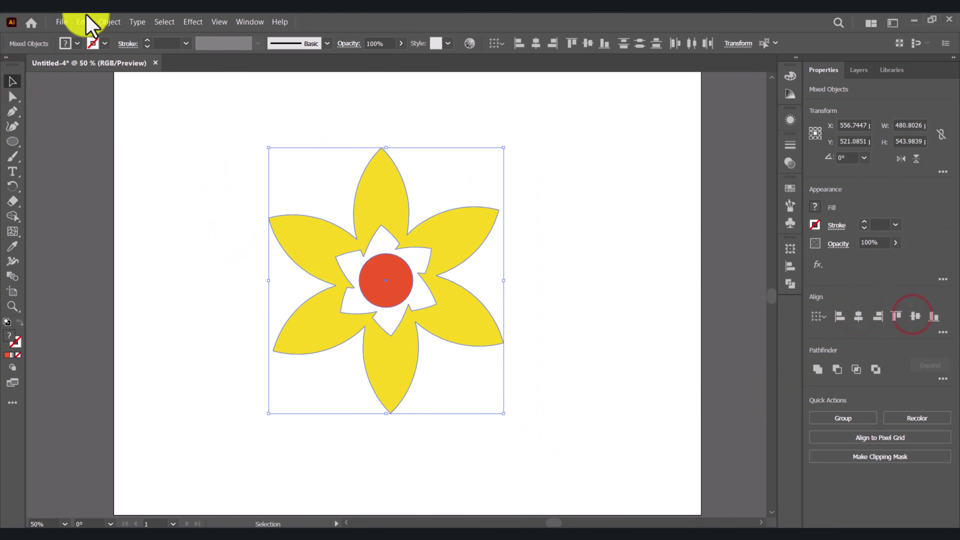
{"action": "left_click", "coordinate": [103, 22]}
{"action": "mouse_move", "coordinate": [186, 514]}
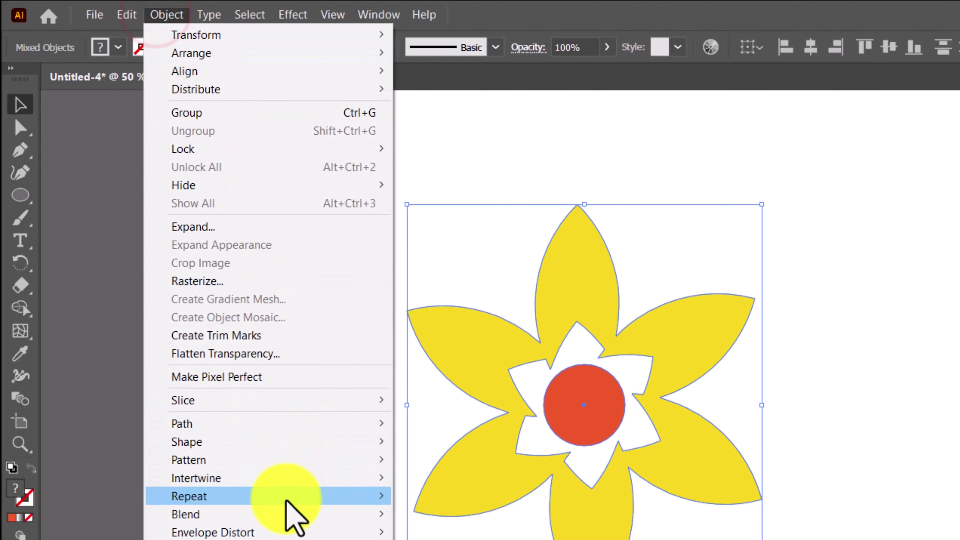
{"action": "left_click", "coordinate": [185, 355]}
{"action": "left_click", "coordinate": [415, 443]}
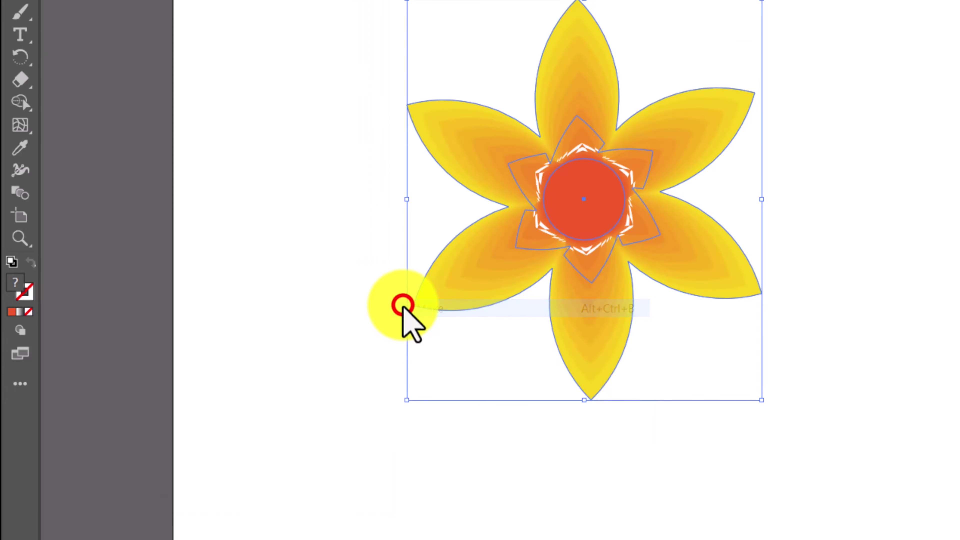
- Set Blend Options to Specified Steps and reselect the whole blended flower
{"action": "left_click", "coordinate": [110, 22]}
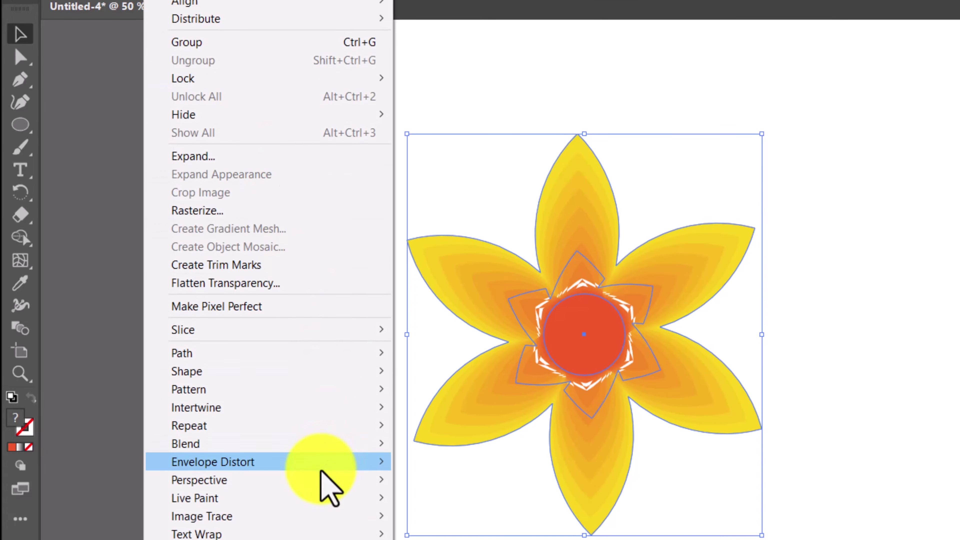
{"action": "left_click", "coordinate": [212, 353]}
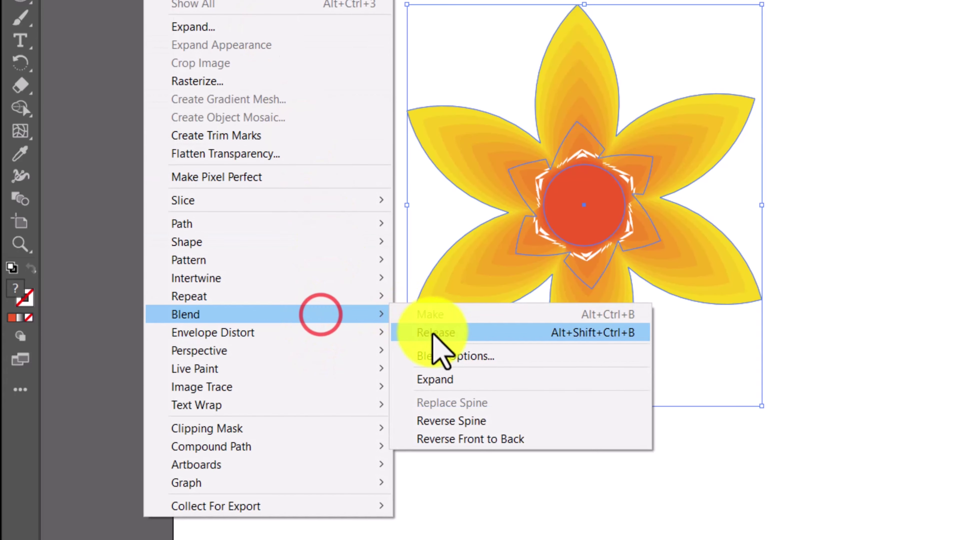
{"action": "left_click", "coordinate": [438, 355]}
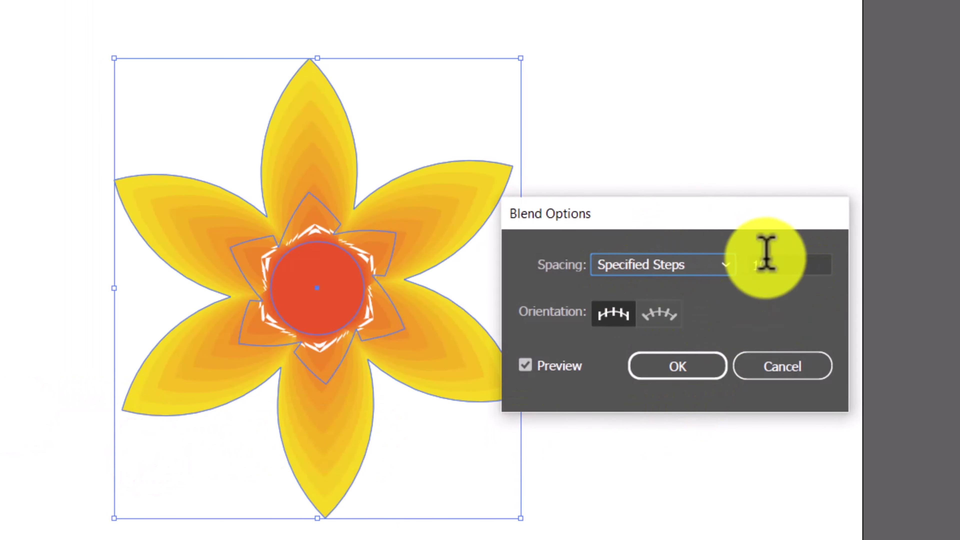
{"action": "left_click", "coordinate": [668, 363]}
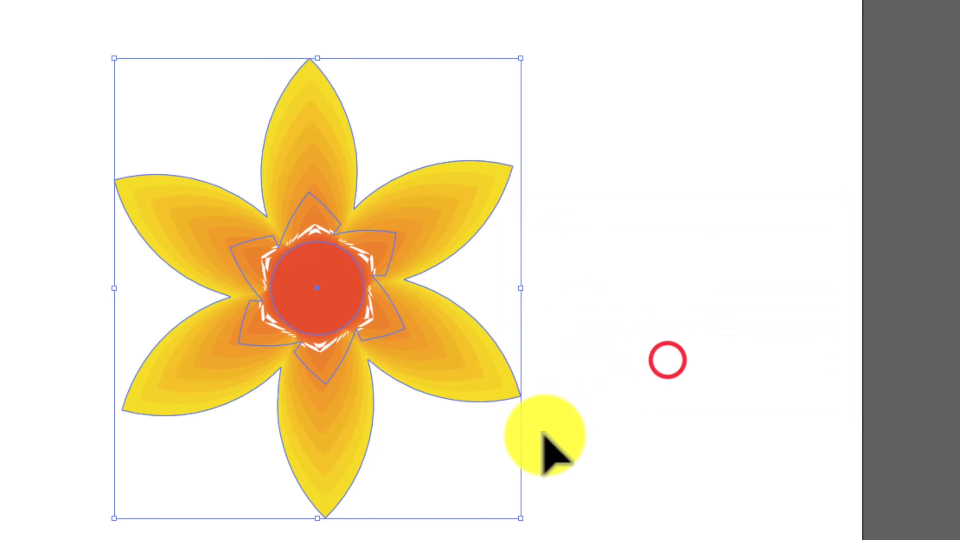
{"action": "left_click", "coordinate": [228, 149]}
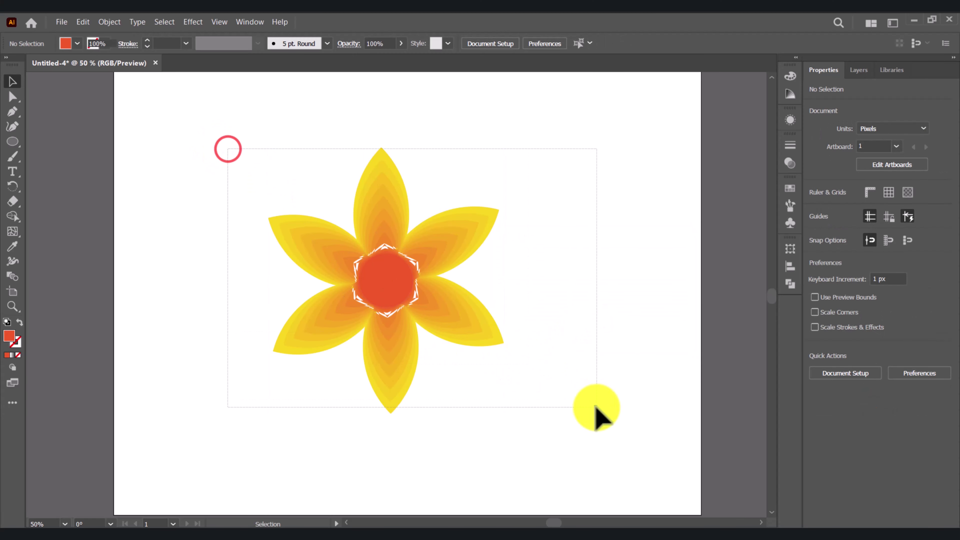
{"action": "left_click_drag", "start_coordinate": [289, 208], "coordinate": [596, 412]}
{"action": "left_click", "coordinate": [202, 22]}
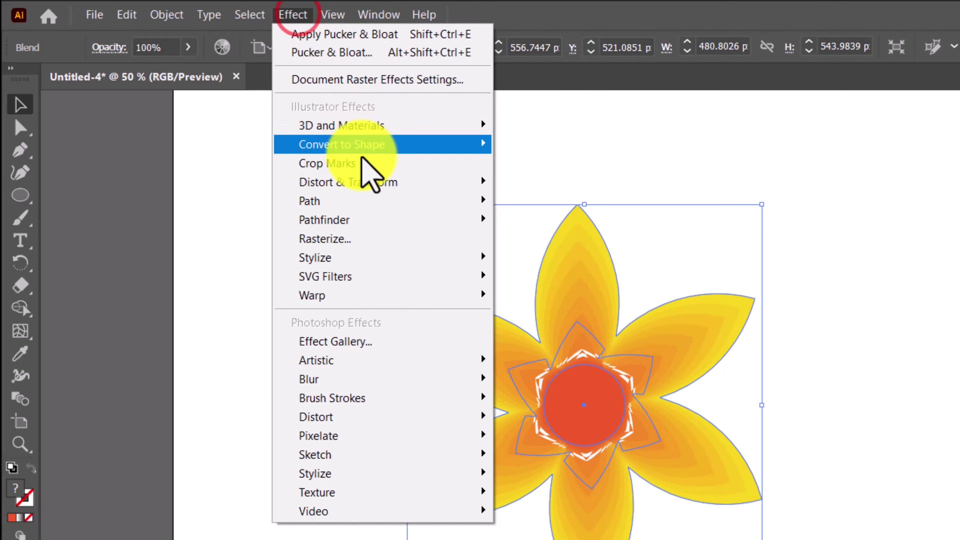
- Apply Pucker & Bloat to the blended flower at about 75% bloat
{"action": "left_click", "coordinate": [245, 133]}
{"action": "left_click", "coordinate": [570, 200]}
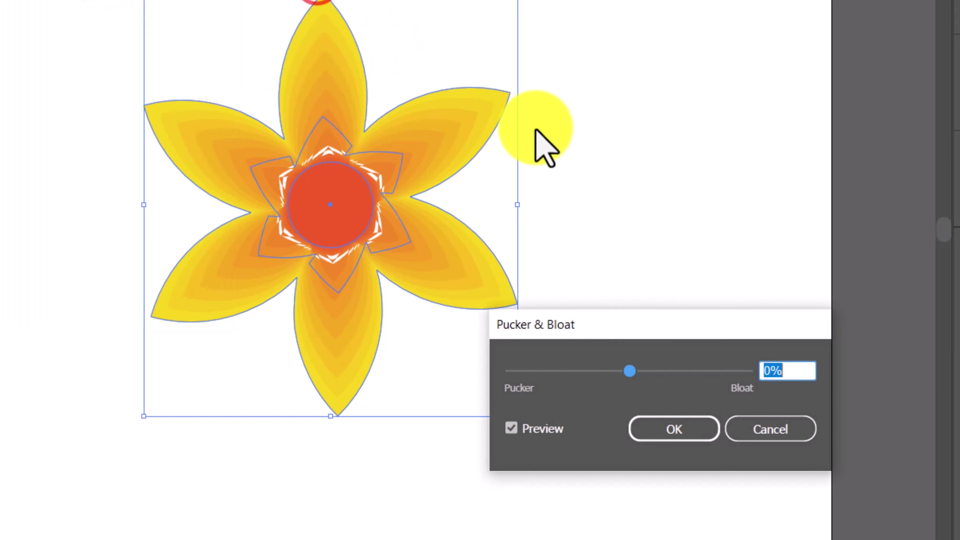
{"action": "left_click_drag", "start_coordinate": [626, 372], "coordinate": [676, 370]}
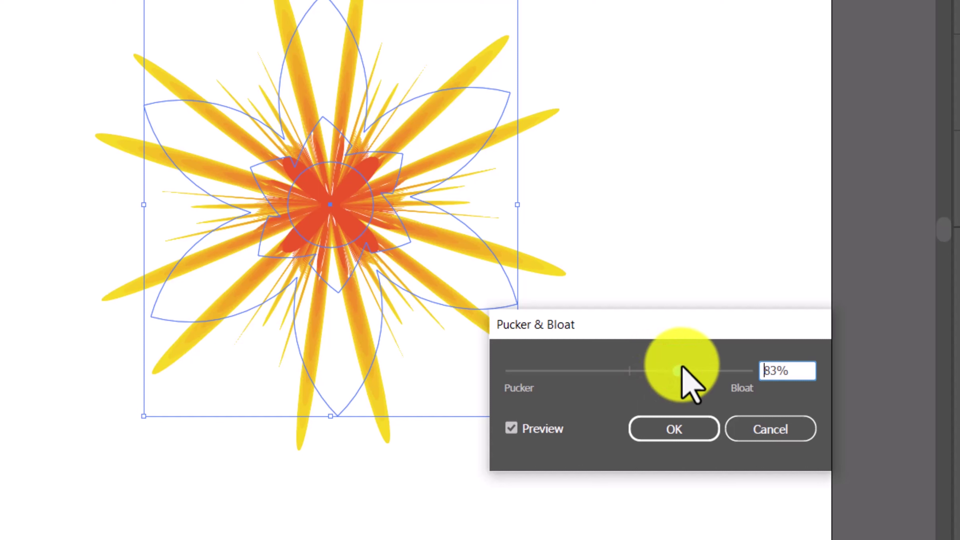
{"action": "mouse_move", "coordinate": [680, 369]}
{"action": "left_mouse_down"}
{"action": "mouse_move", "coordinate": [689, 370]}
{"action": "mouse_move", "coordinate": [672, 372]}
{"action": "left_mouse_up"}
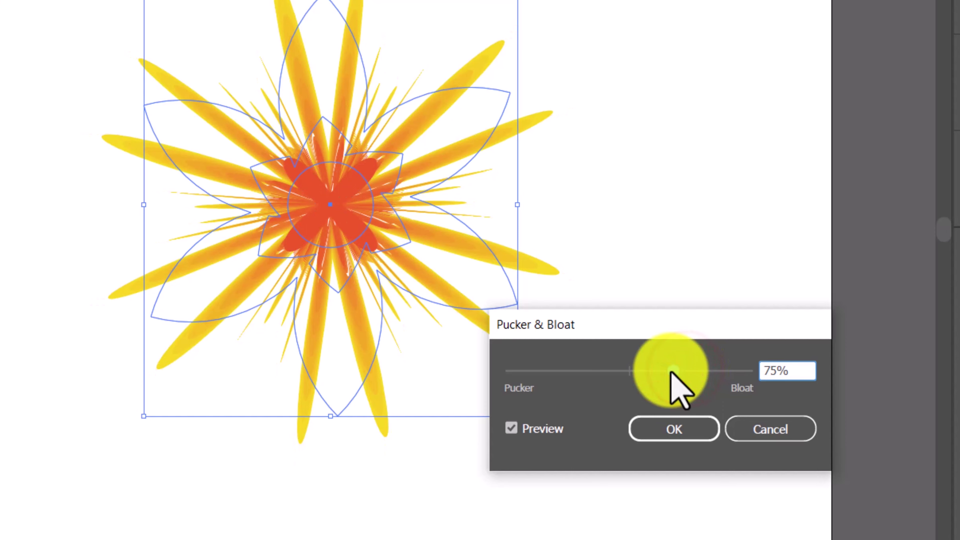
{"action": "left_click", "coordinate": [647, 431]}
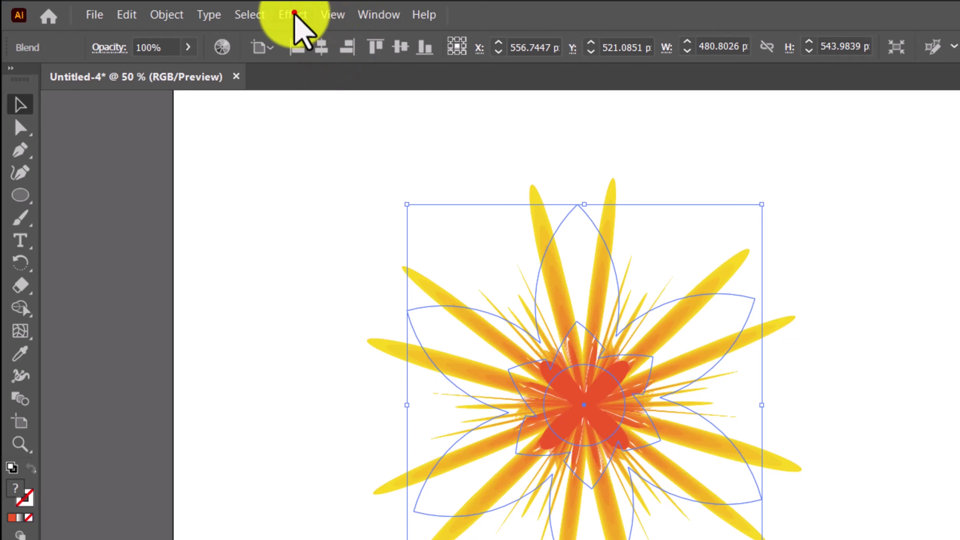
{"action": "left_click", "coordinate": [194, 21]}
- Apply a Zig Zag effect of size 38 px, 4 ridges per segment and corner points, then deselect
{"action": "left_click", "coordinate": [226, 133]}
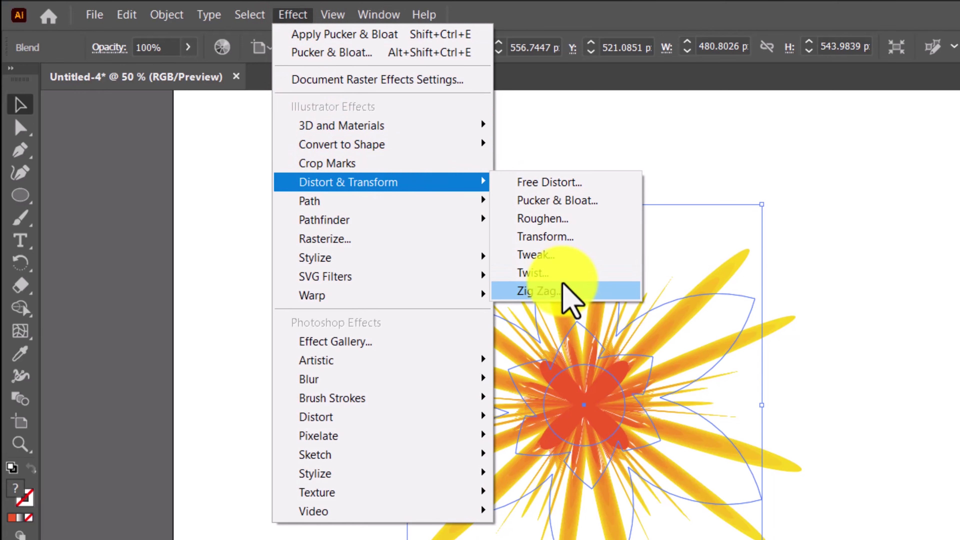
{"action": "left_click", "coordinate": [563, 294]}
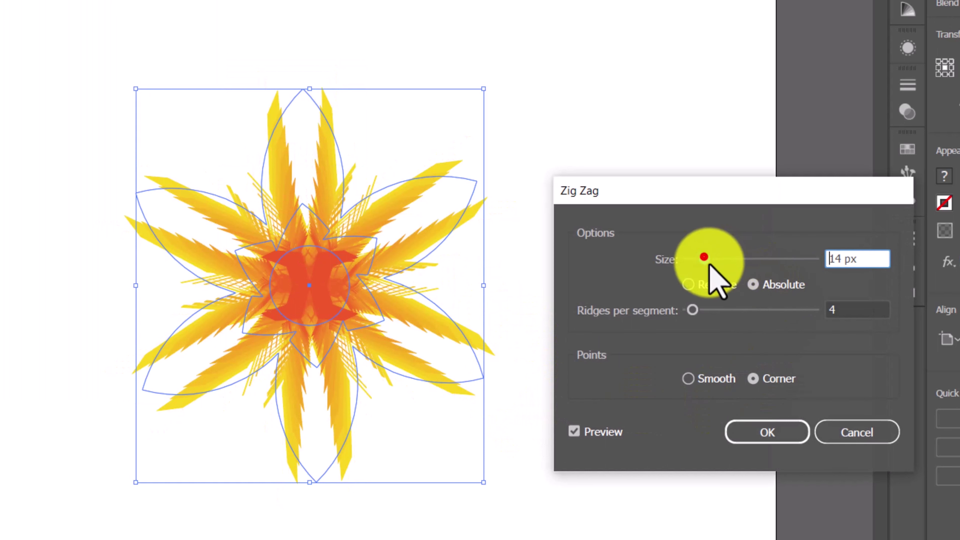
{"action": "left_click_drag", "start_coordinate": [704, 258], "coordinate": [739, 259]}
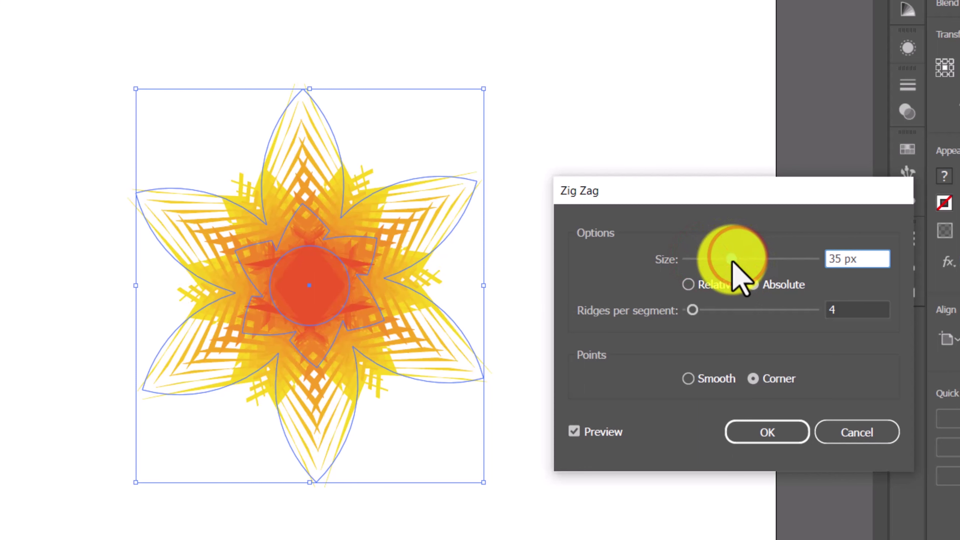
{"action": "mouse_move", "coordinate": [733, 260]}
{"action": "left_mouse_down"}
{"action": "mouse_move", "coordinate": [763, 261]}
{"action": "mouse_move", "coordinate": [733, 260]}
{"action": "left_mouse_up"}
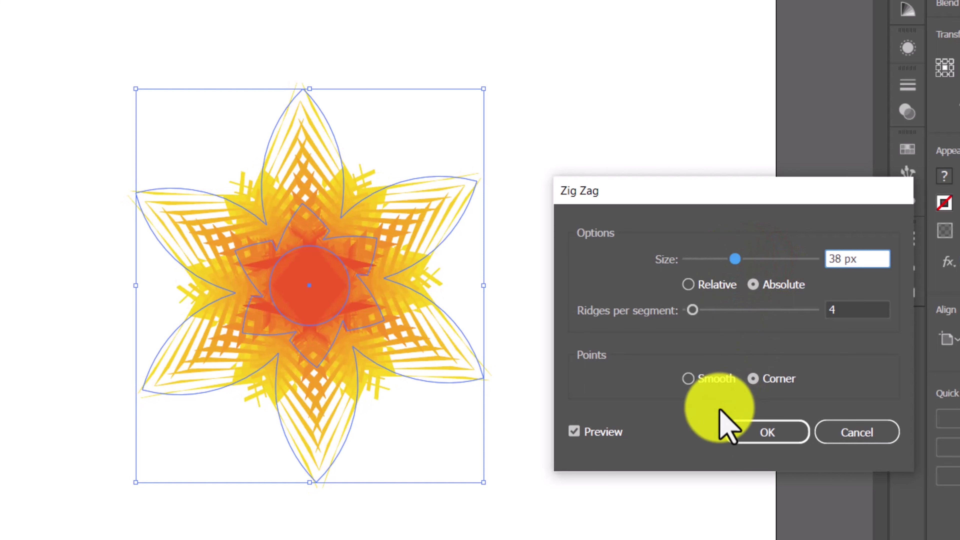
{"action": "mouse_move", "coordinate": [693, 310]}
{"action": "left_mouse_down"}
{"action": "mouse_move", "coordinate": [702, 310]}
{"action": "mouse_move", "coordinate": [690, 312]}
{"action": "left_mouse_up"}
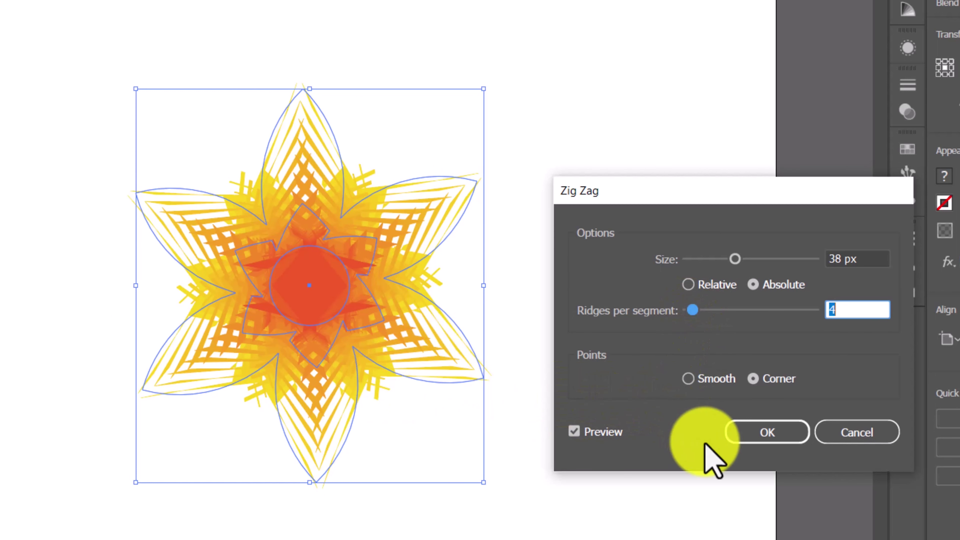
{"action": "left_click", "coordinate": [688, 378]}
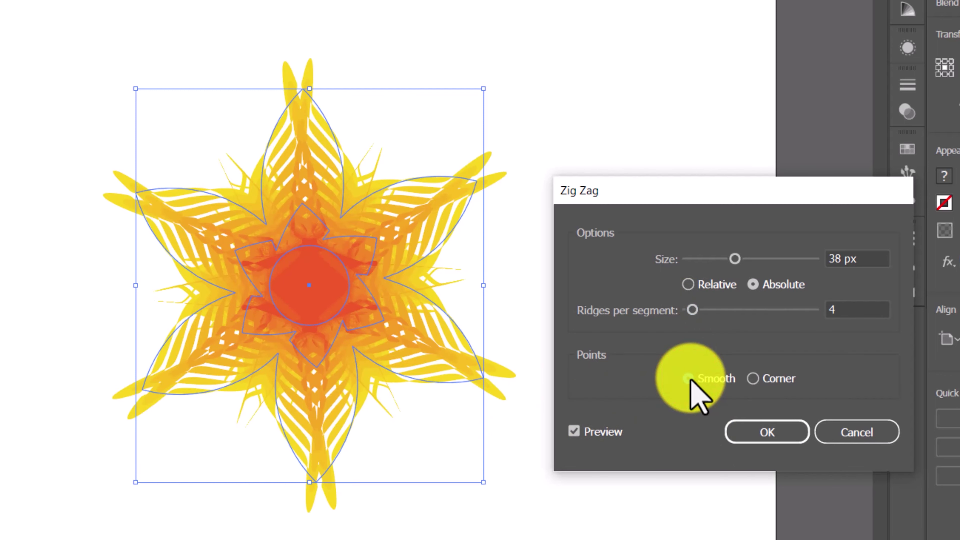
{"action": "left_click", "coordinate": [749, 379]}
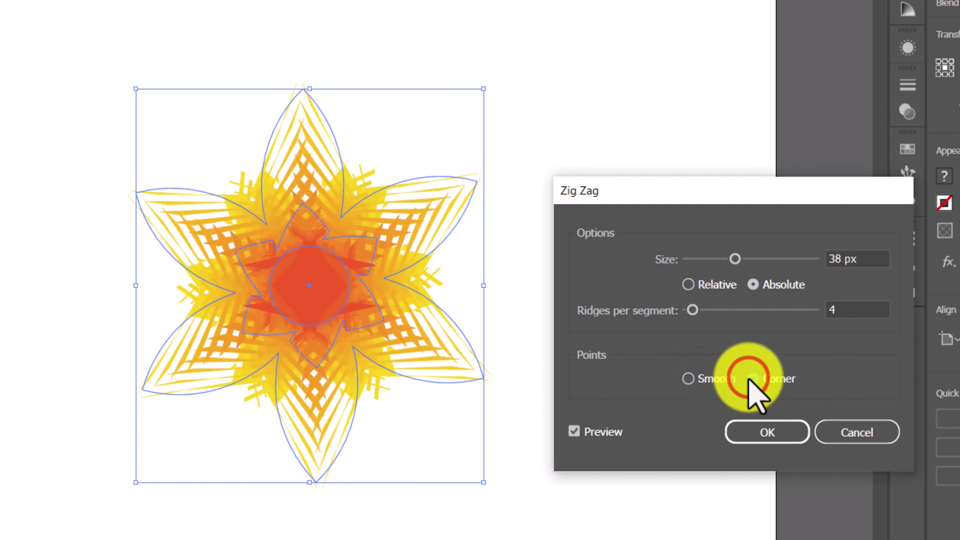
{"action": "left_click", "coordinate": [768, 433]}
{"action": "left_click", "coordinate": [508, 435]}
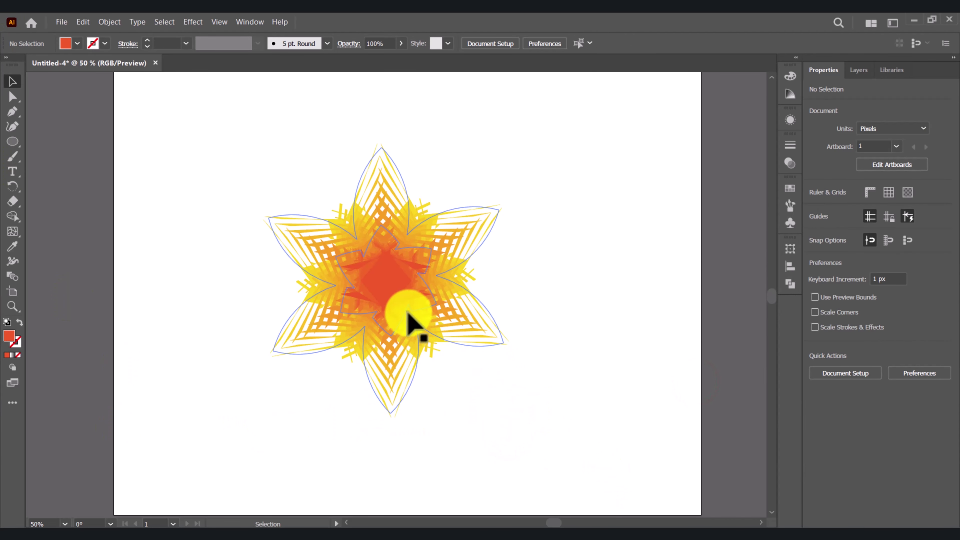
- Deselect the zig-zagged star and zoom in to 66.67% to inspect it
{"action": "left_click", "coordinate": [403, 303]}
{"action": "left_click", "coordinate": [517, 441]}
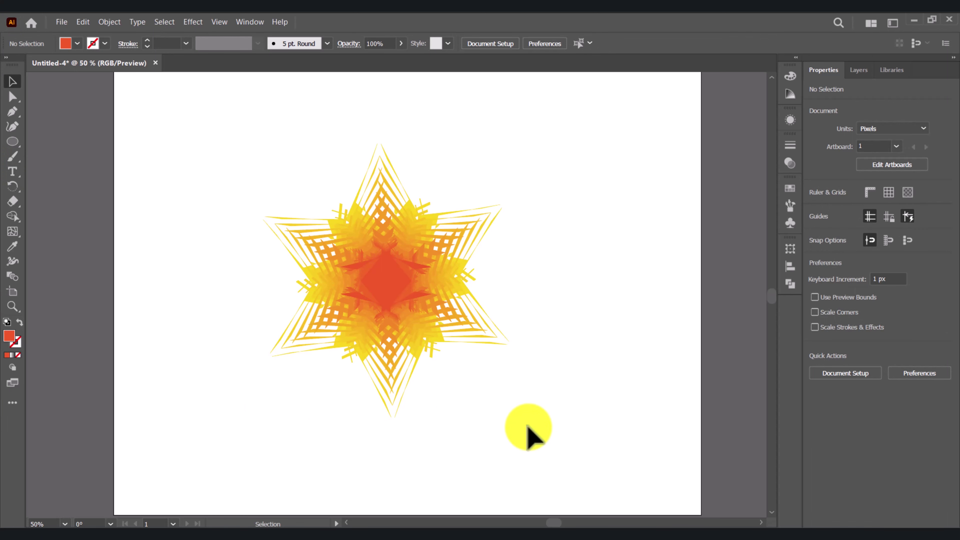
{"action": "key", "text": "ctrl+plus"}
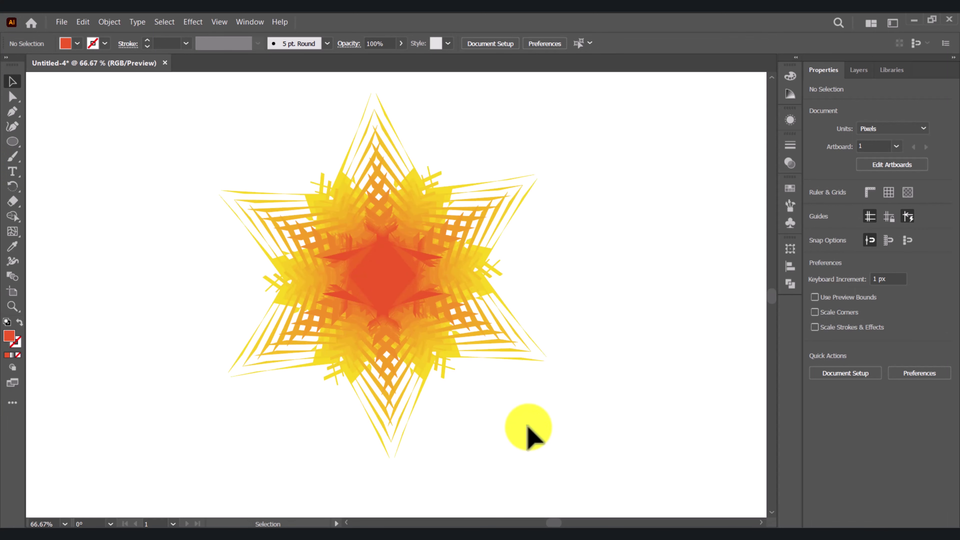